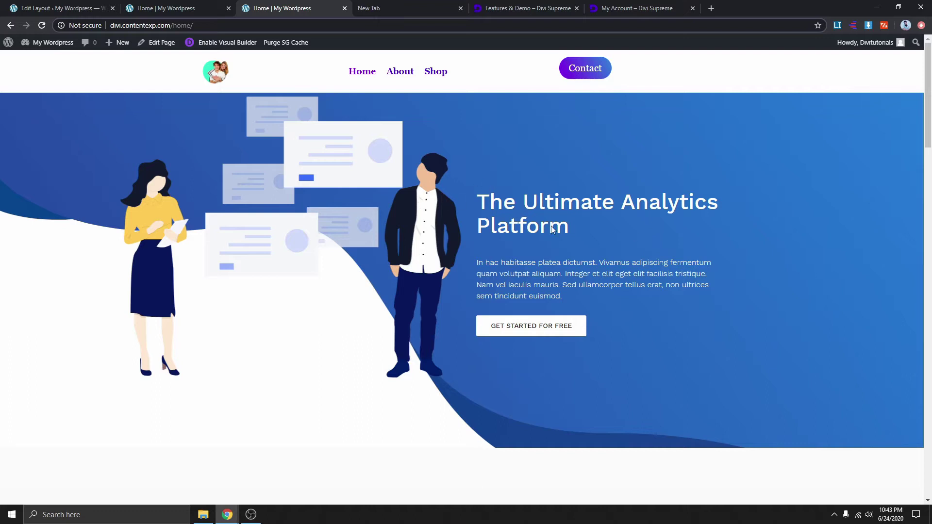
# Test the contact form popup on the home page by opening and closing it from the Contact and Get Started For Free buttons
pyautogui.click(582, 68)
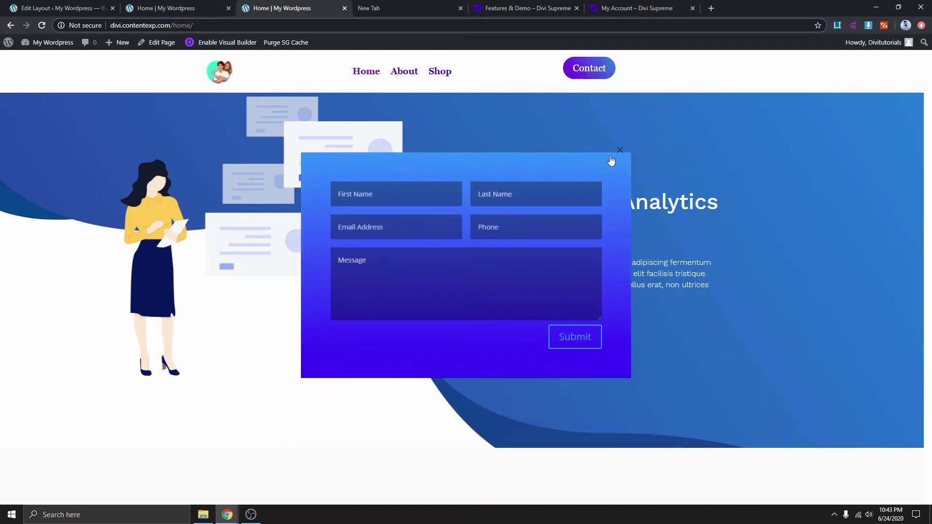
pyautogui.click(619, 151)
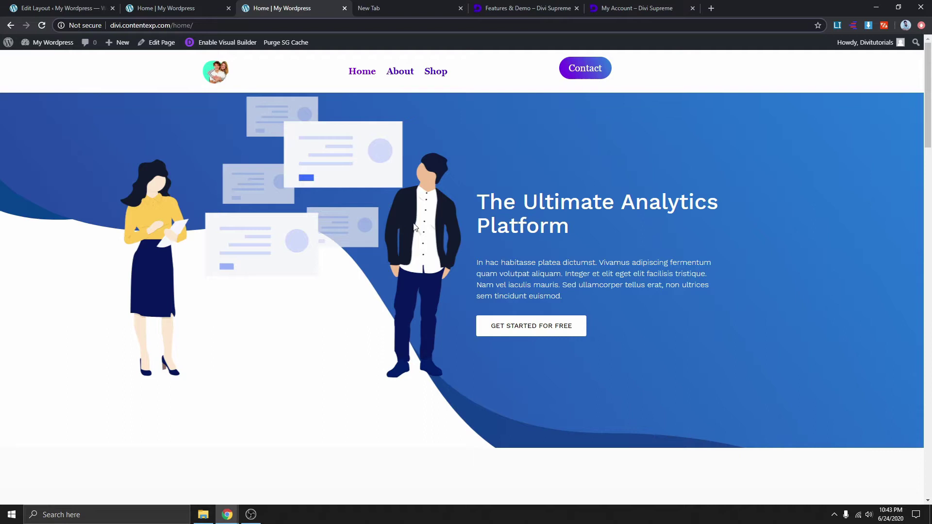
pyautogui.click(536, 327)
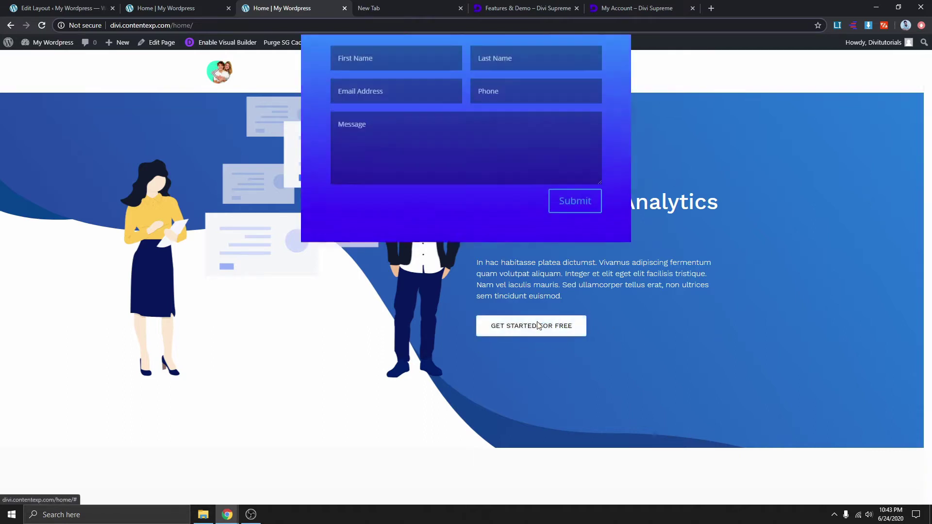
pyautogui.click(617, 155)
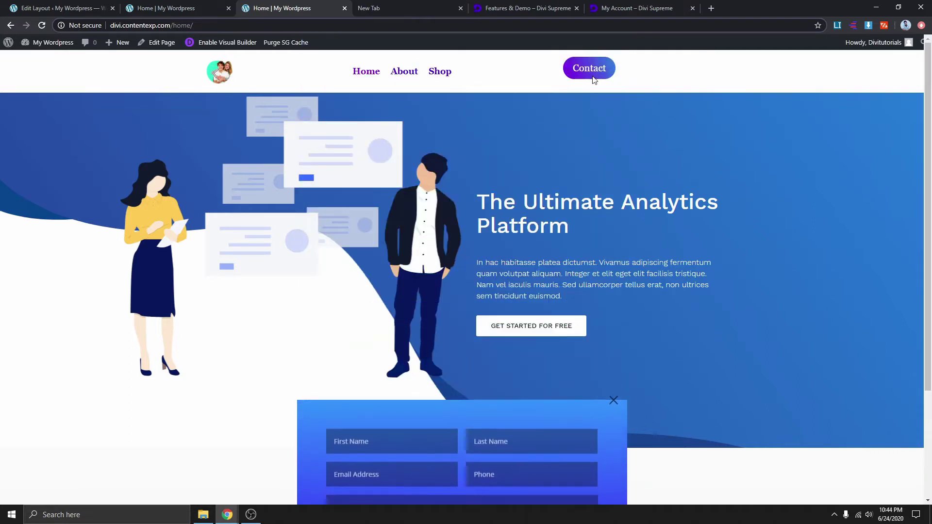
pyautogui.click(596, 69)
pyautogui.click(620, 157)
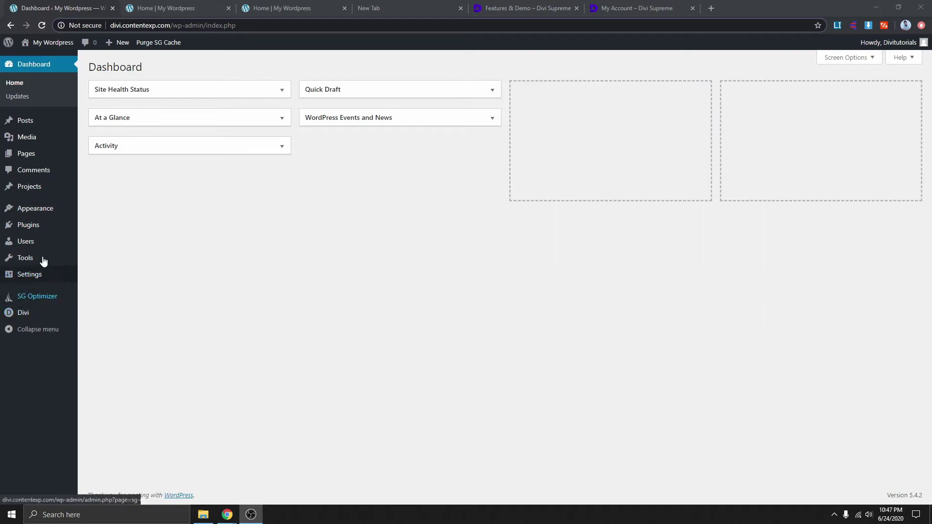
# Search the WordPress plugin directory for "divi supreme"
pyautogui.moveTo(30, 230)
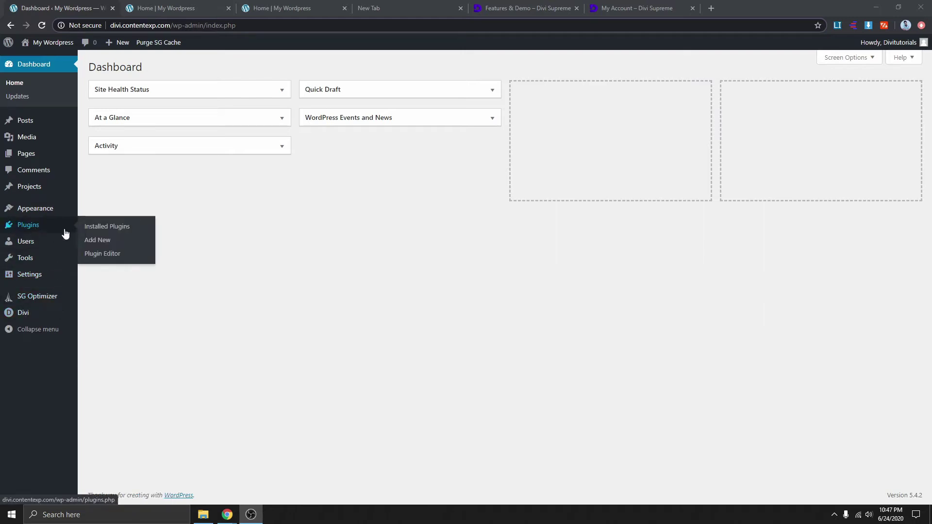
pyautogui.click(100, 241)
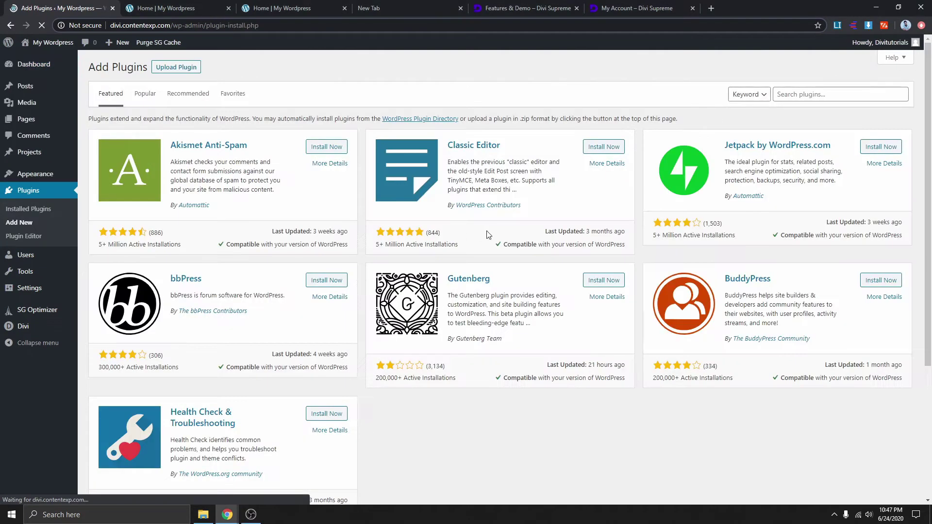
pyautogui.click(826, 95)
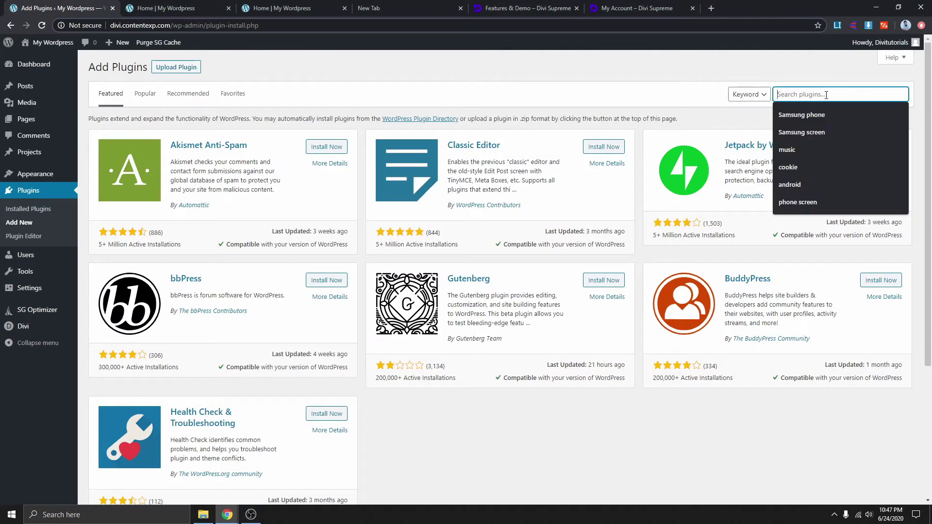
pyautogui.write('divi supreme')
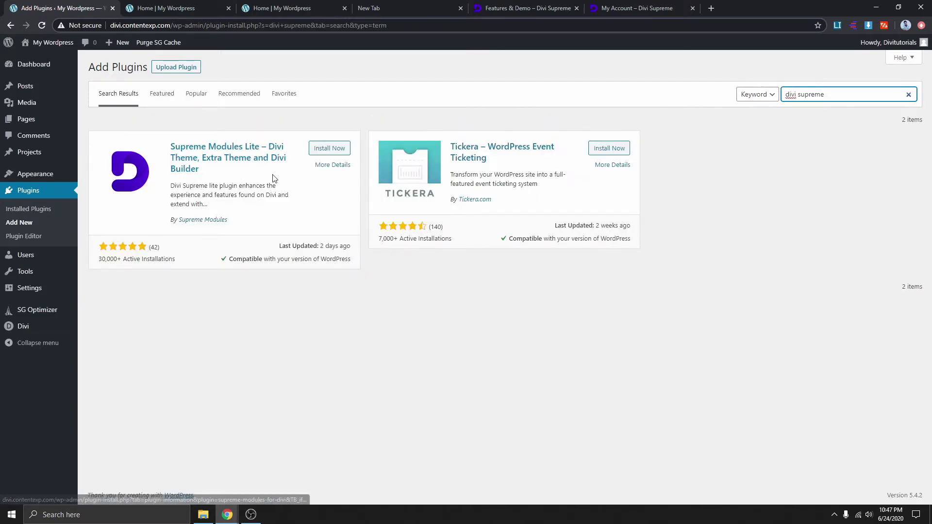
# Install and activate the Supreme Modules Lite plugin and open the Divi Supreme general settings
pyautogui.click(335, 153)
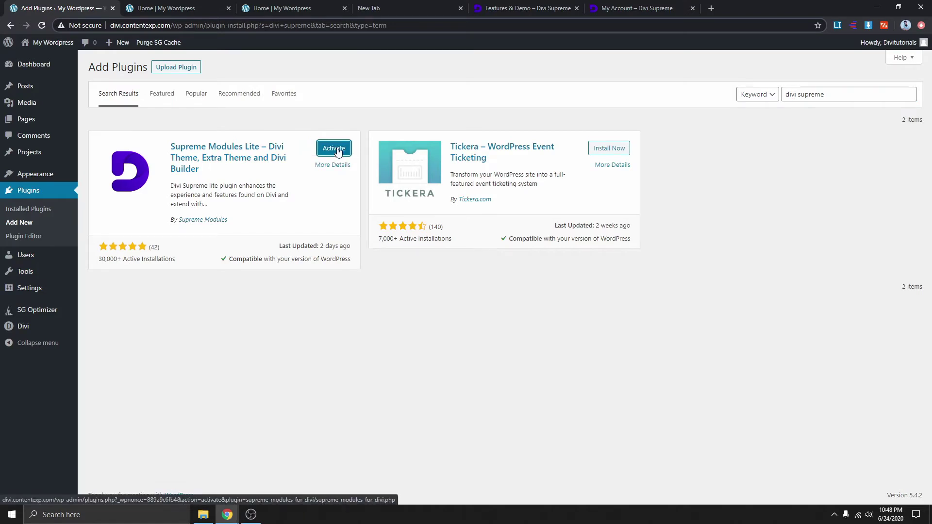
pyautogui.click(338, 151)
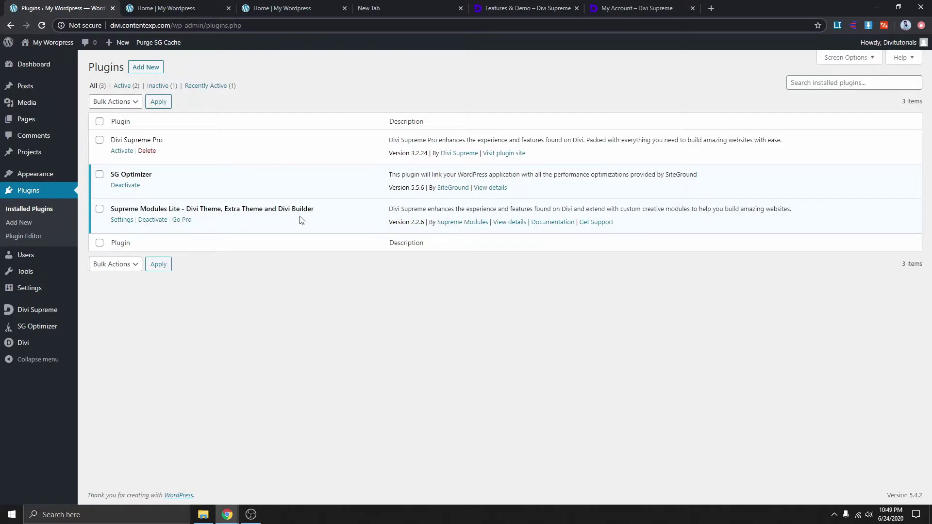
pyautogui.click(34, 315)
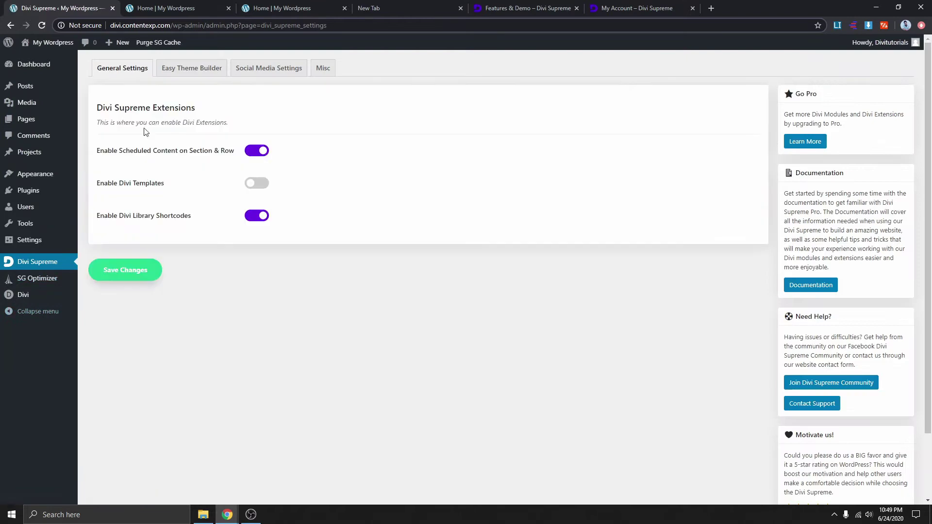
pyautogui.click(116, 73)
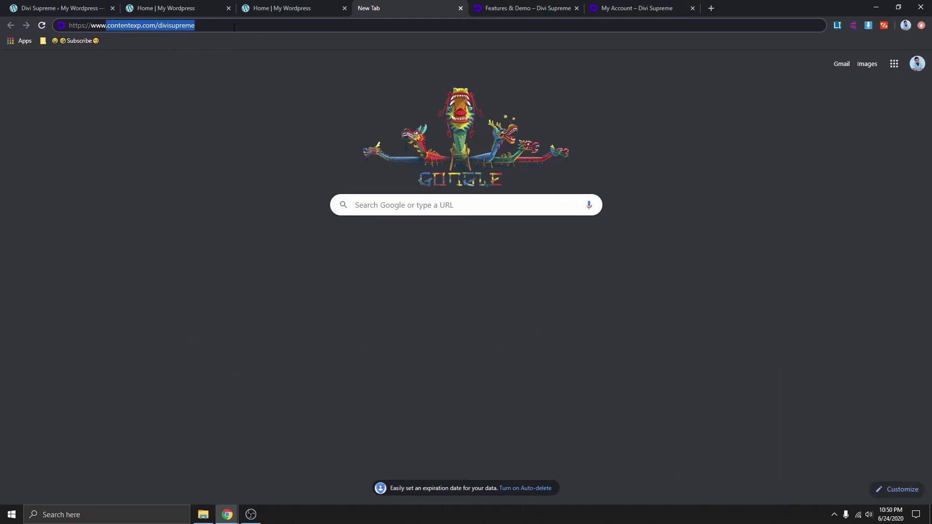
pyautogui.press('Return')
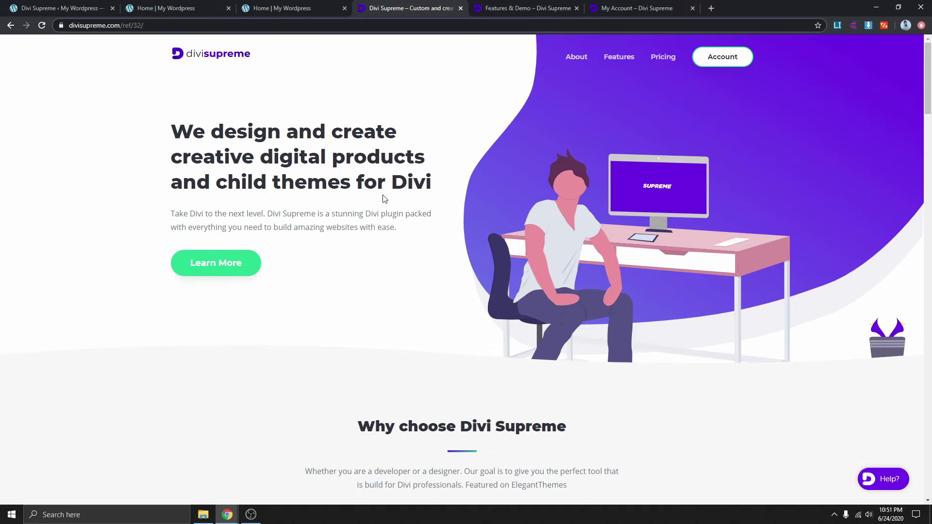
pyautogui.click(665, 59)
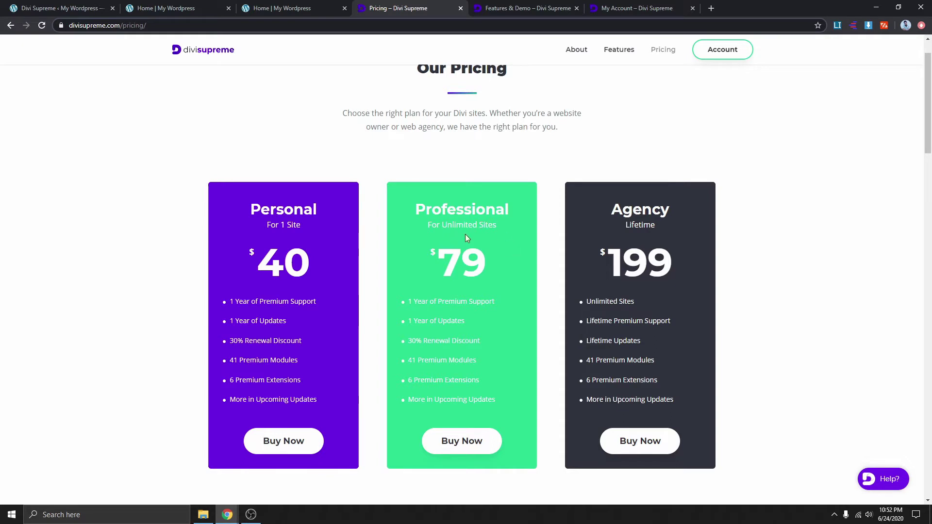
pyautogui.doubleClick(488, 264)
pyautogui.moveTo(317, 266); pyautogui.dragTo(243, 278)
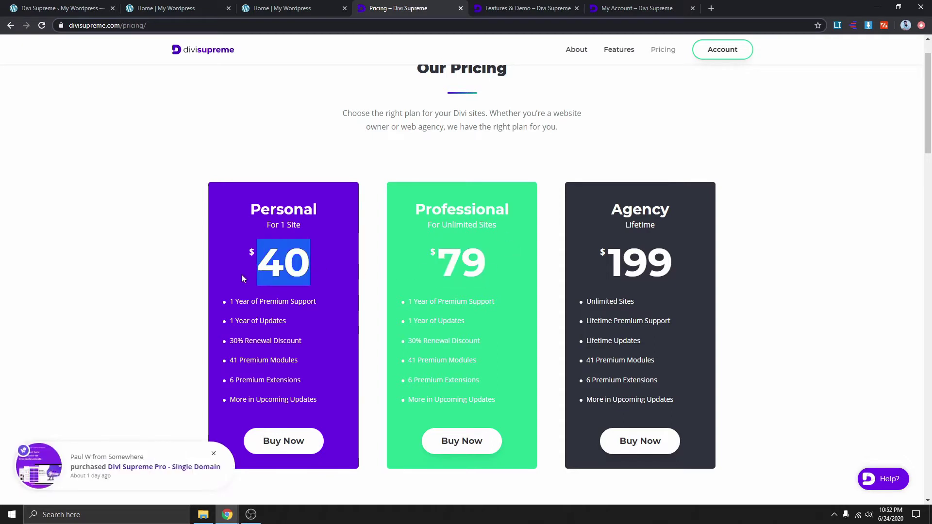
pyautogui.click(324, 272)
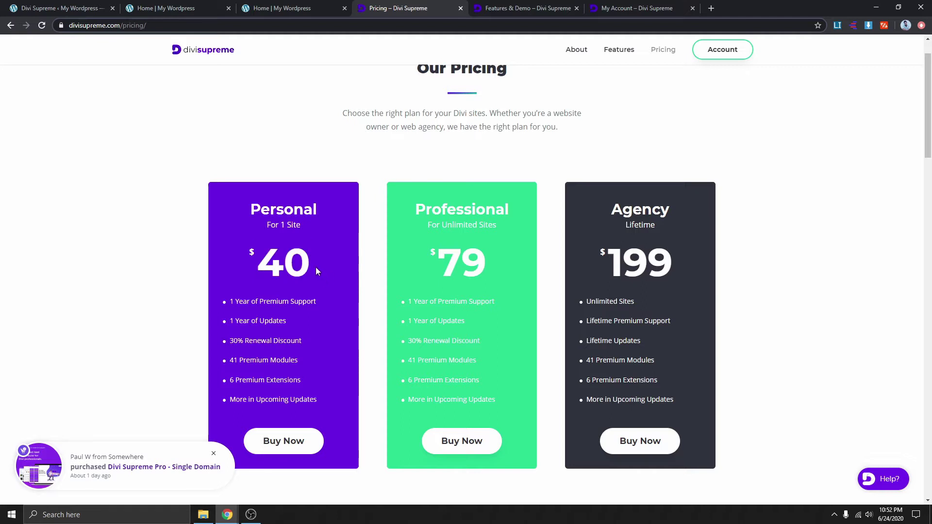
pyautogui.moveTo(315, 267); pyautogui.dragTo(266, 274)
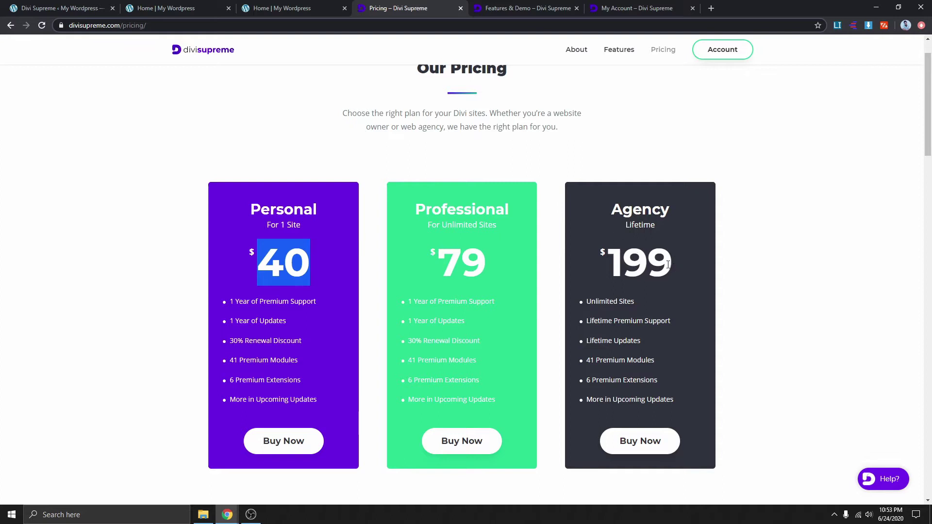
# Examine the Agency plan's price, licence duration, site allowance and update terms
pyautogui.moveTo(678, 261); pyautogui.dragTo(606, 287)
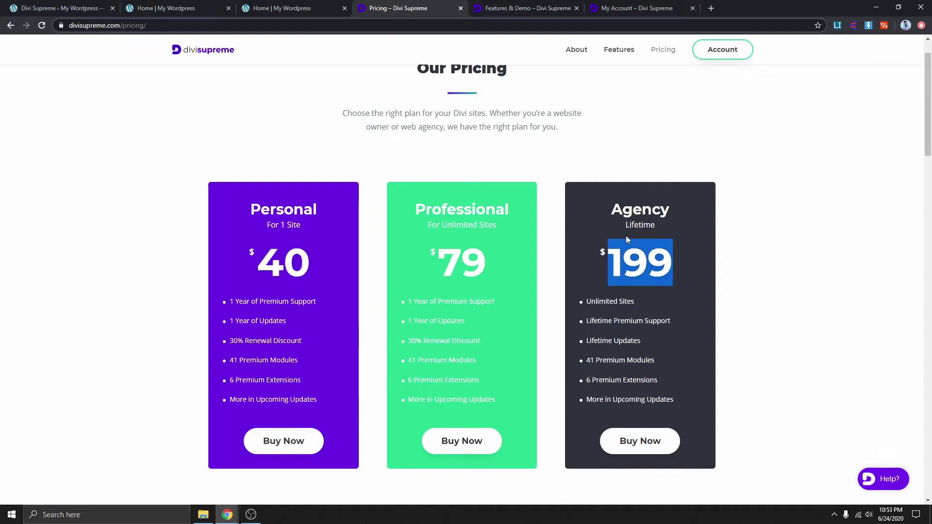
pyautogui.moveTo(623, 232); pyautogui.dragTo(659, 230)
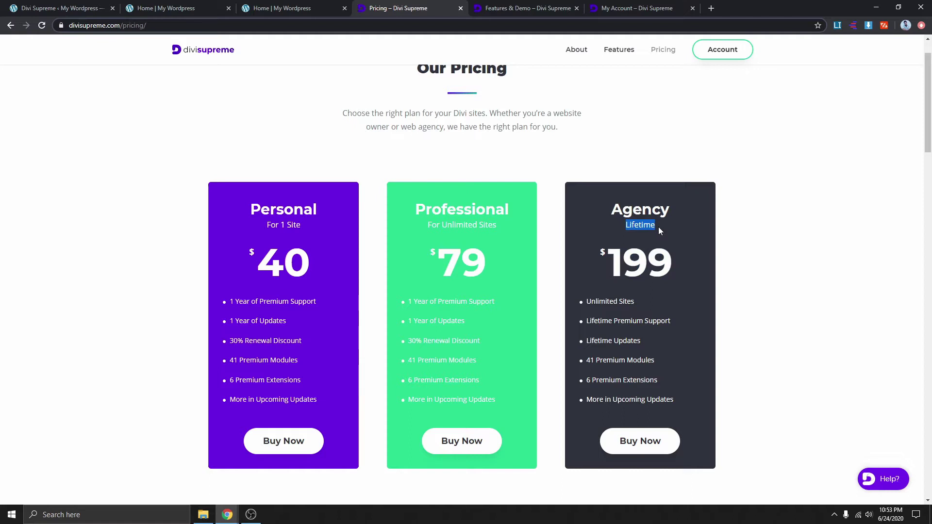
pyautogui.click(634, 305)
pyautogui.moveTo(627, 302); pyautogui.dragTo(590, 311)
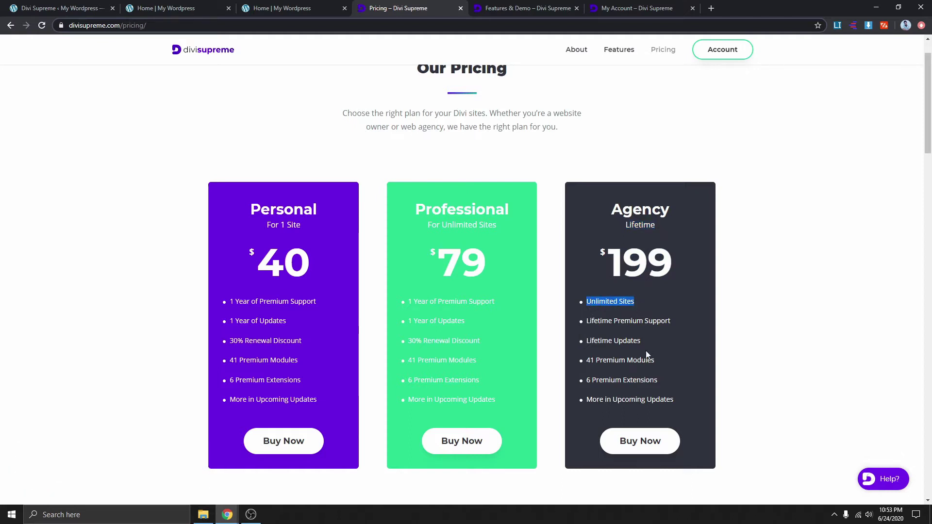
pyautogui.moveTo(586, 343); pyautogui.dragTo(646, 345)
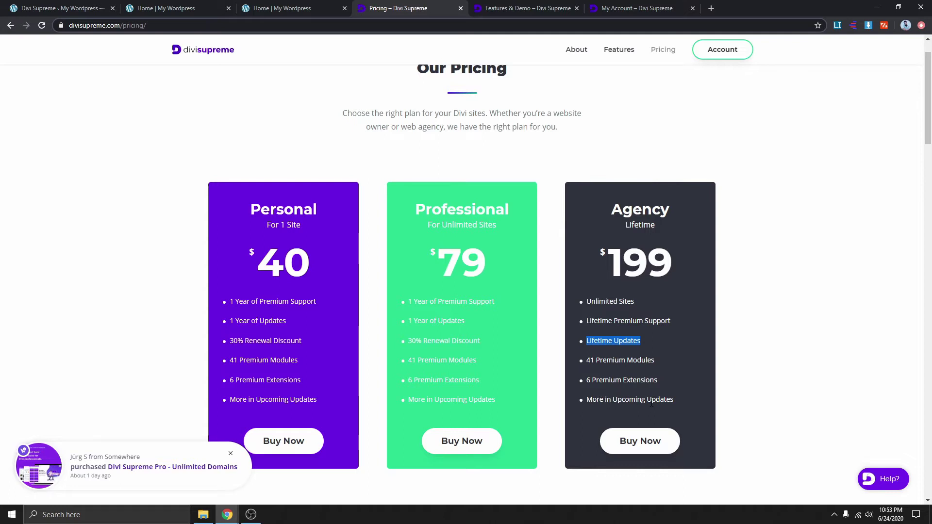
pyautogui.moveTo(665, 400); pyautogui.dragTo(597, 401)
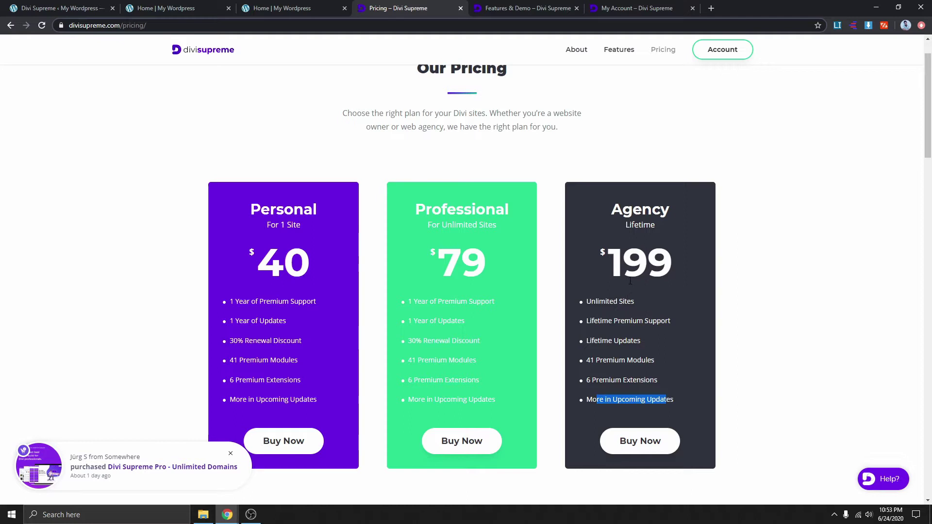
pyautogui.scroll(1, 563, 233)
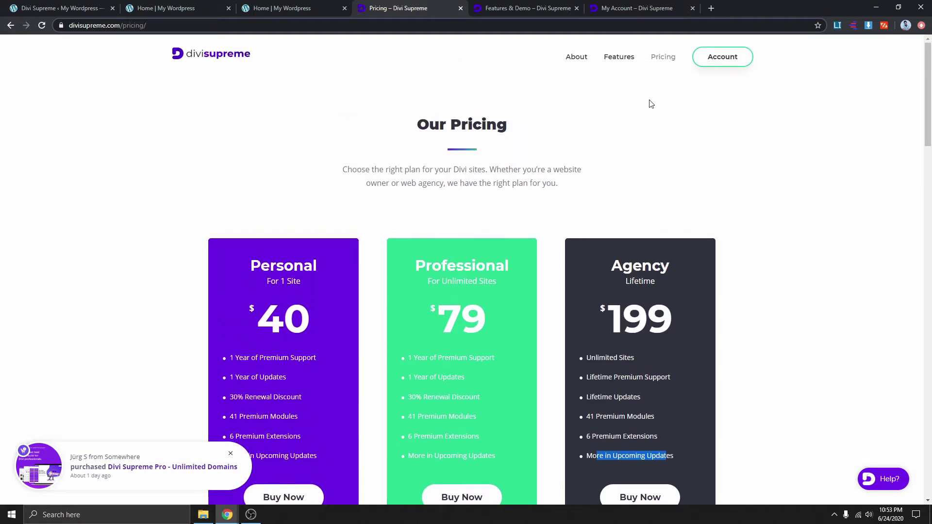
# Switch to the Divi Supreme features page and read the Divi Modules introduction
pyautogui.click(523, 9)
pyautogui.scroll(2, 475, 247)
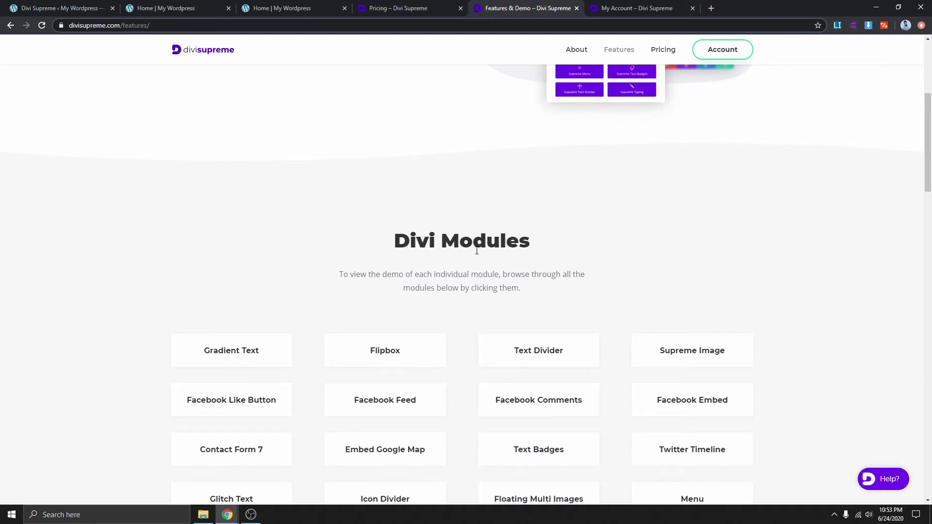
pyautogui.scroll(-1, 477, 250)
pyautogui.scroll(-3, 476, 251)
pyautogui.scroll(8, 476, 257)
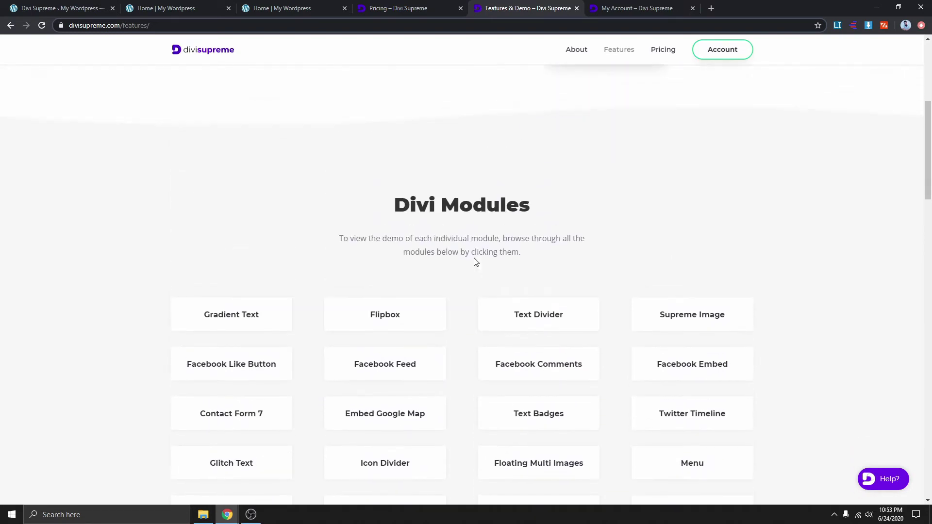
pyautogui.click(195, 234)
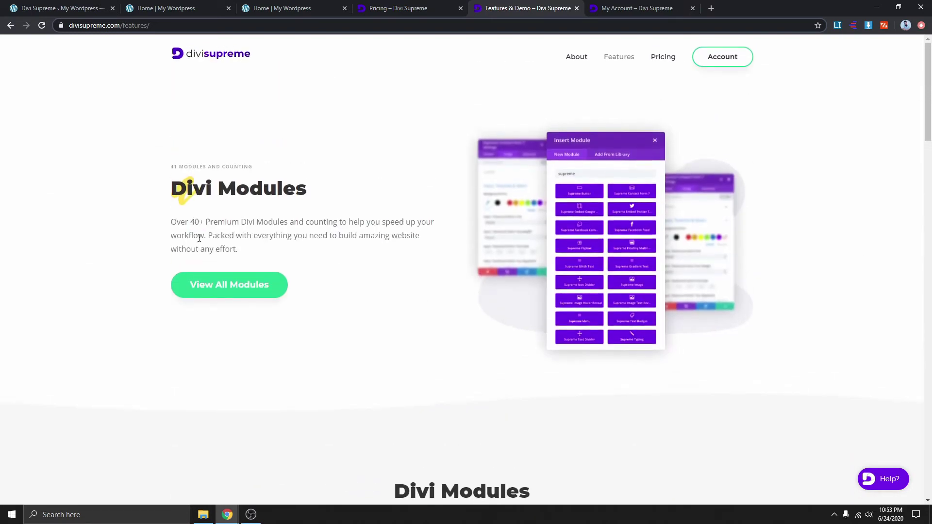
pyautogui.moveTo(192, 223); pyautogui.dragTo(205, 223)
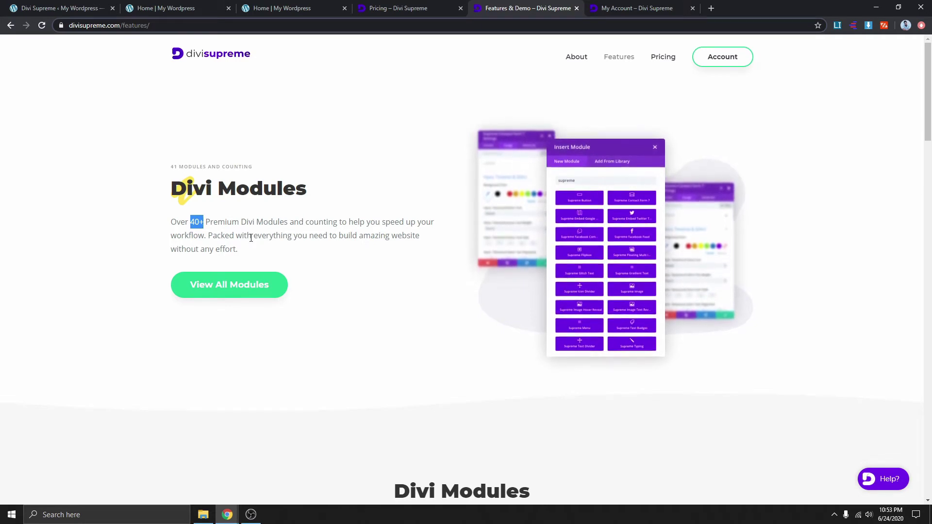
# Browse the grid of individual Divi modules on the features page
pyautogui.scroll(-7, 324, 272)
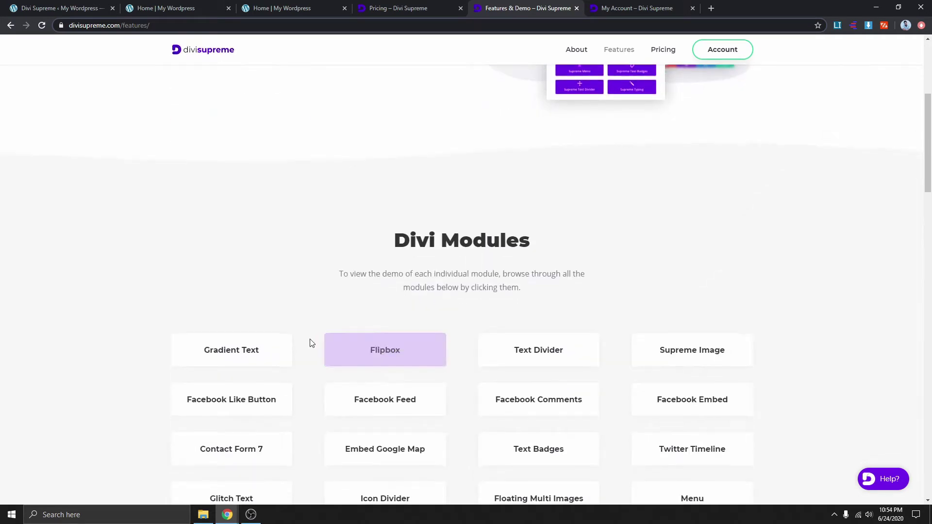
pyautogui.scroll(-3, 453, 242)
pyautogui.scroll(8, 443, 305)
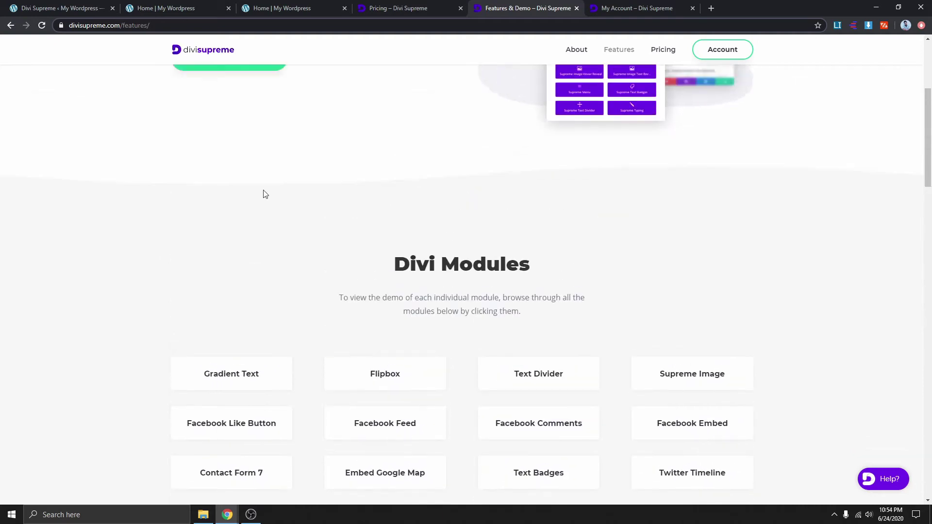
pyautogui.scroll(-7, 340, 228)
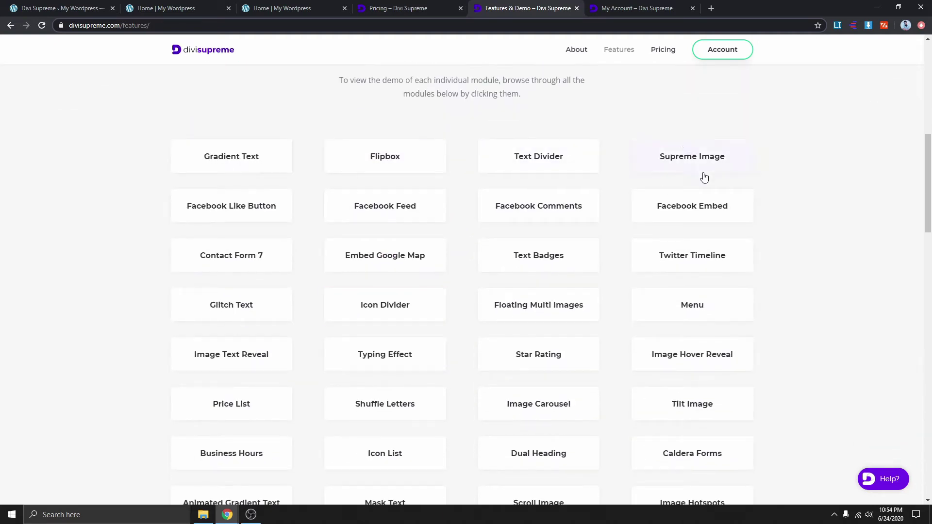
pyautogui.scroll(-3, 699, 242)
pyautogui.scroll(-4, 696, 320)
# Examine the Divi Extensions section, including Divi Popup, and return to the Divi Supreme pricing page
pyautogui.scroll(-6, 585, 284)
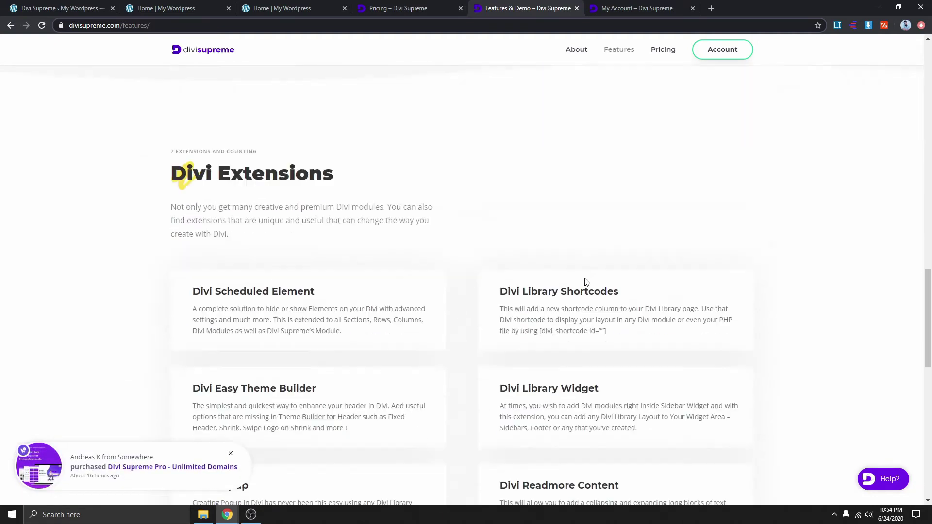
pyautogui.scroll(1, 204, 204)
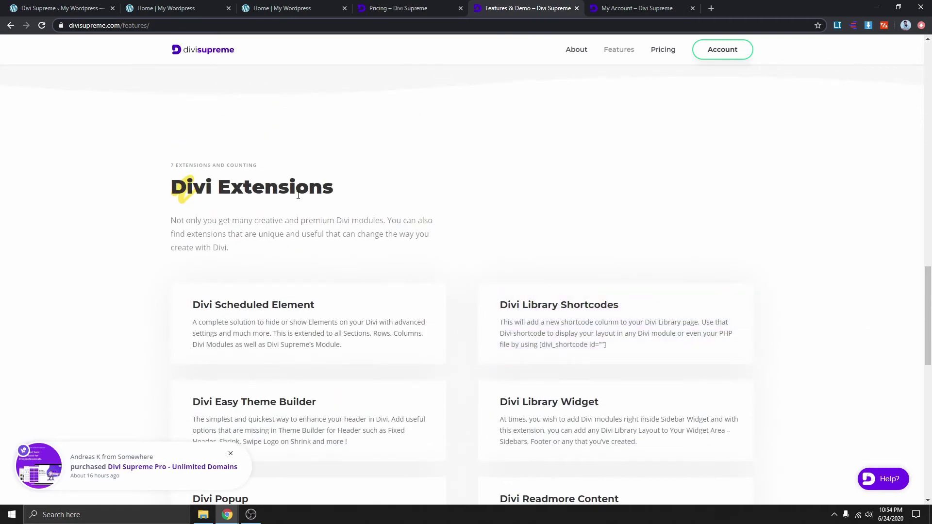
pyautogui.scroll(-3, 350, 198)
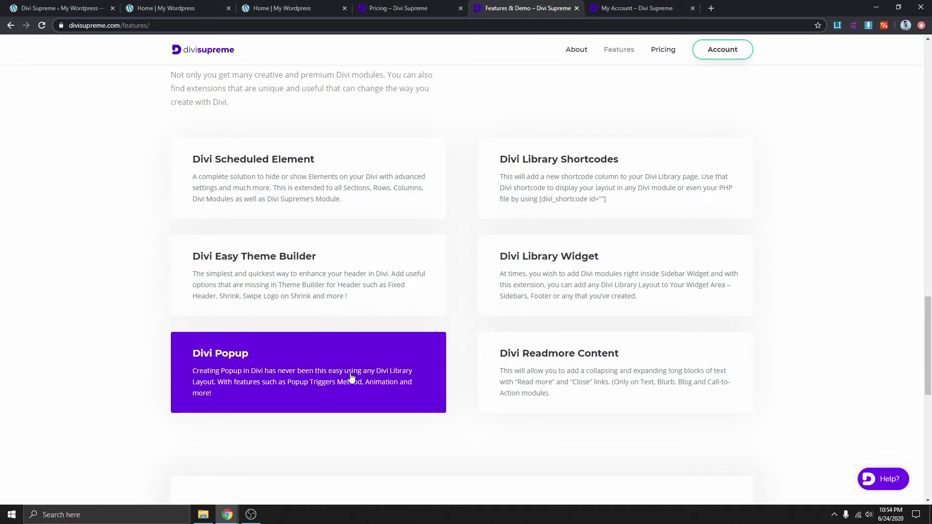
pyautogui.hotkey('ctrl', 'shift', 'Tab')
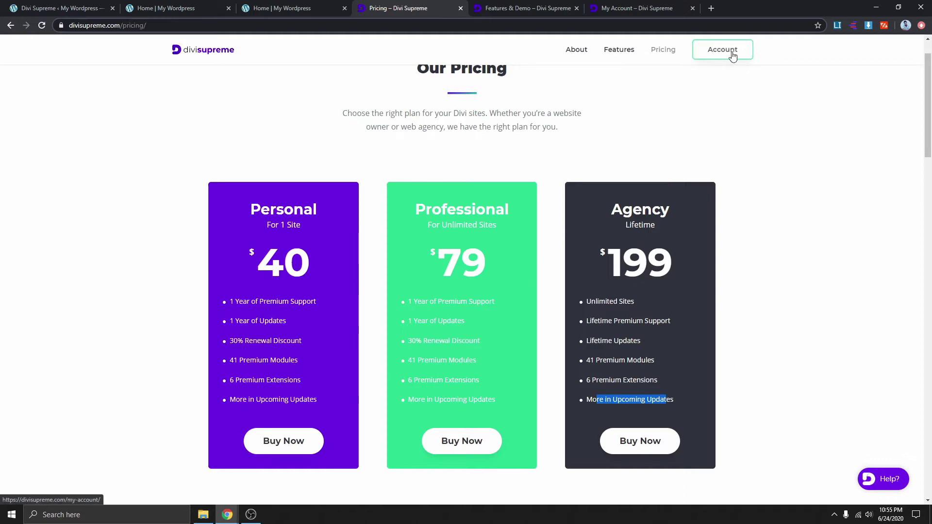
# Check the Divi Supreme account area, then open the plugin upload form in the WordPress dashboard
pyautogui.click(630, 8)
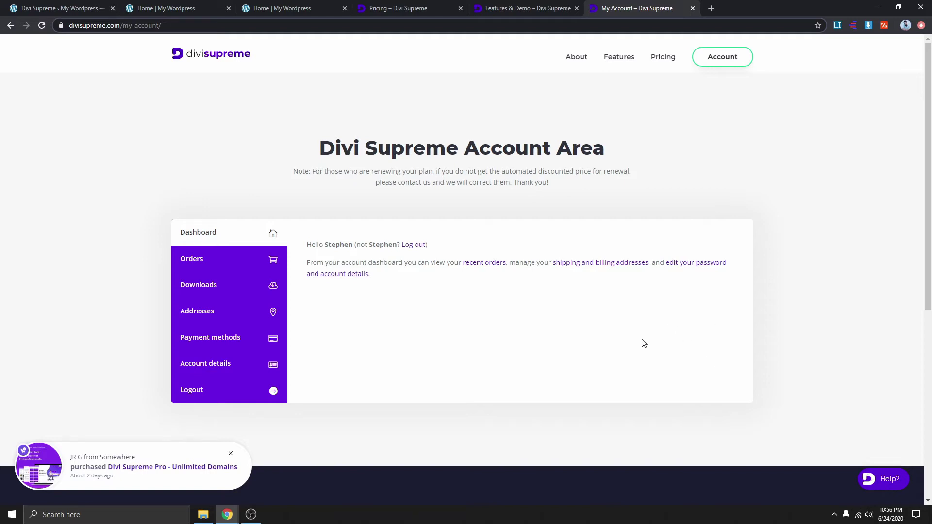
pyautogui.click(69, 11)
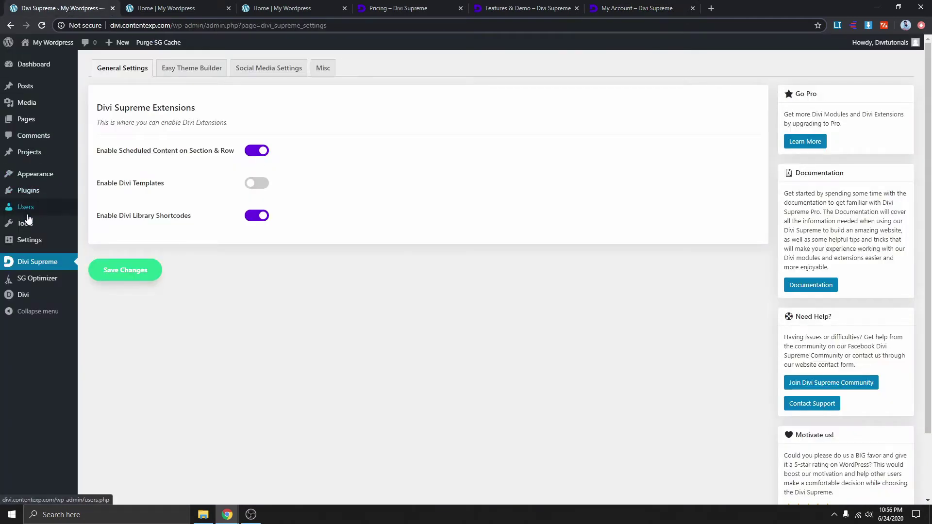
pyautogui.moveTo(37, 195)
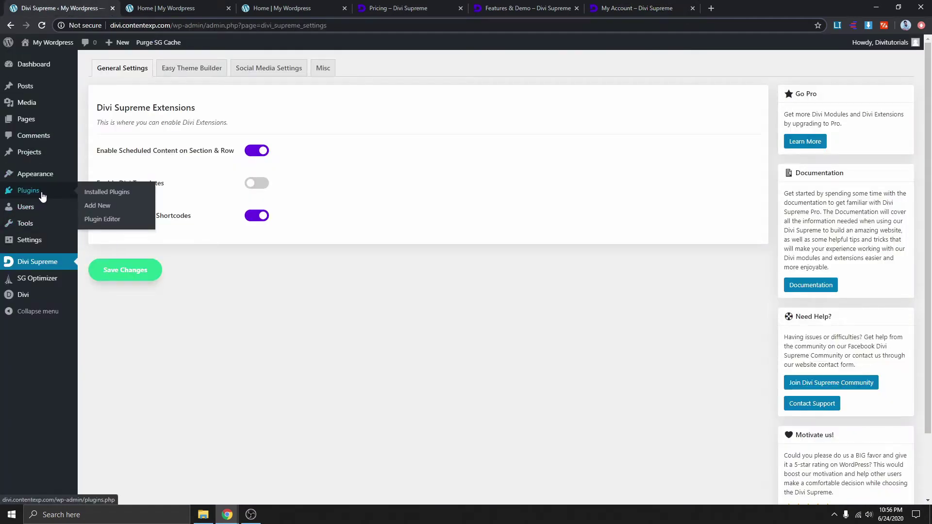
pyautogui.click(99, 206)
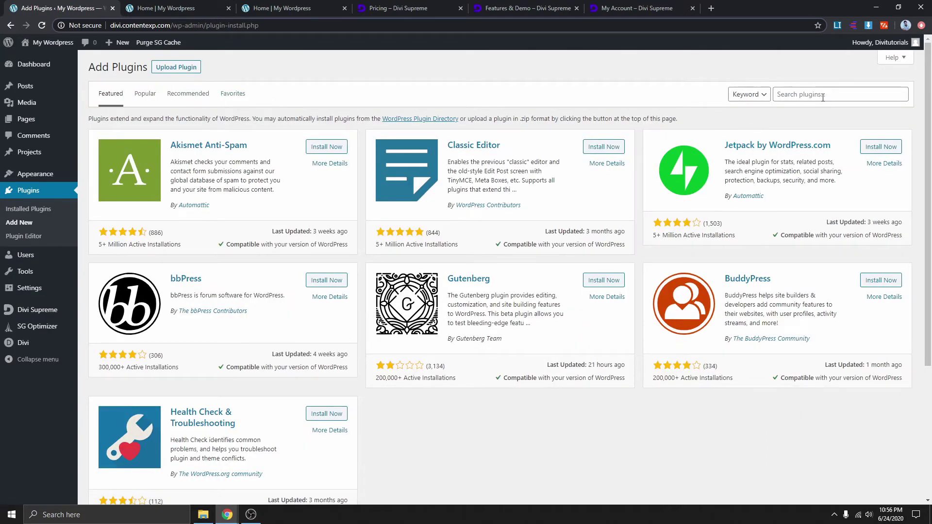
pyautogui.click(181, 71)
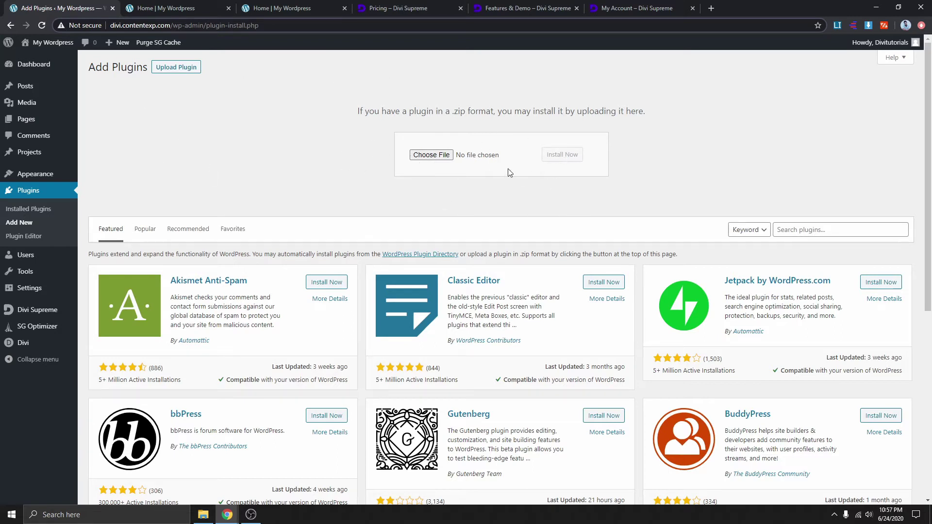
# Activate the Divi Supreme Pro plugin from the list of installed plugins
pyautogui.click(31, 191)
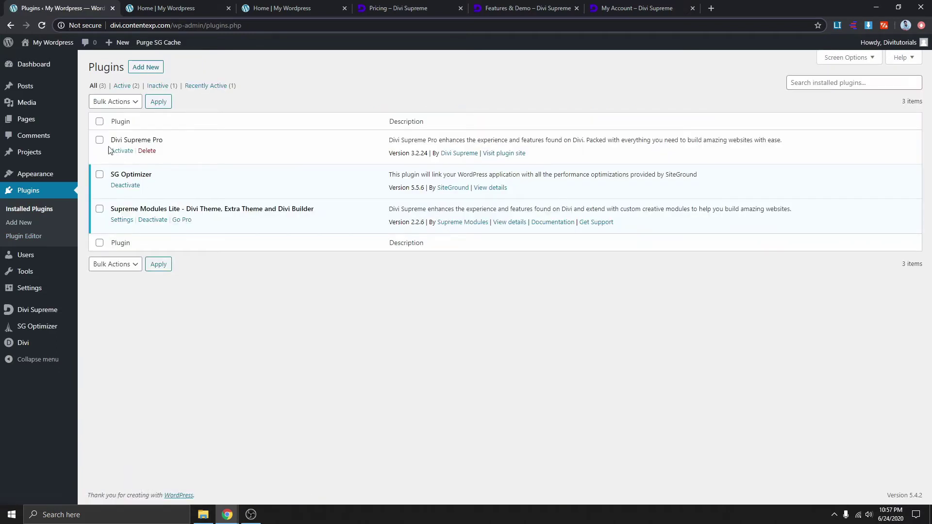
pyautogui.moveTo(165, 141); pyautogui.dragTo(113, 143)
pyautogui.click(121, 151)
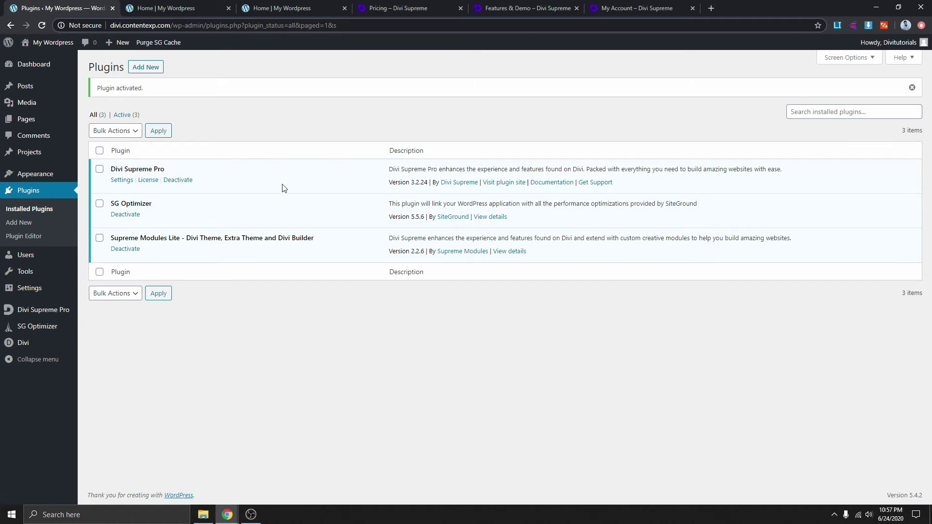
# Examine the Divi Supreme Pro license page and the Divi Supreme account area where license keys are generated
pyautogui.click(148, 180)
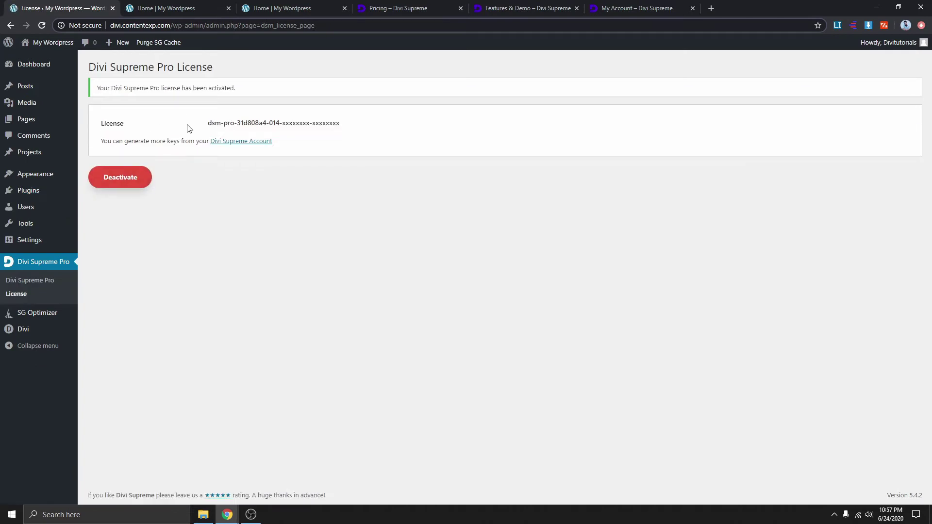
pyautogui.moveTo(207, 123); pyautogui.dragTo(354, 132)
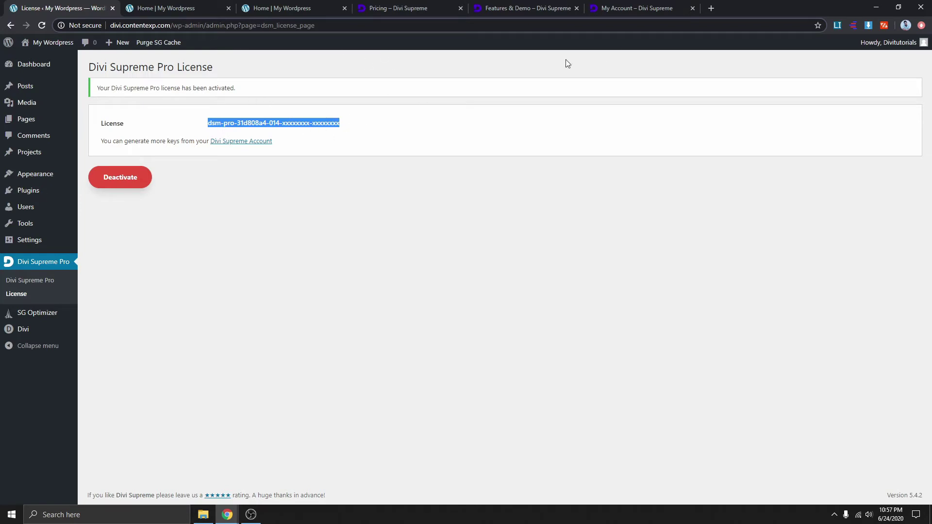
pyautogui.click(651, 15)
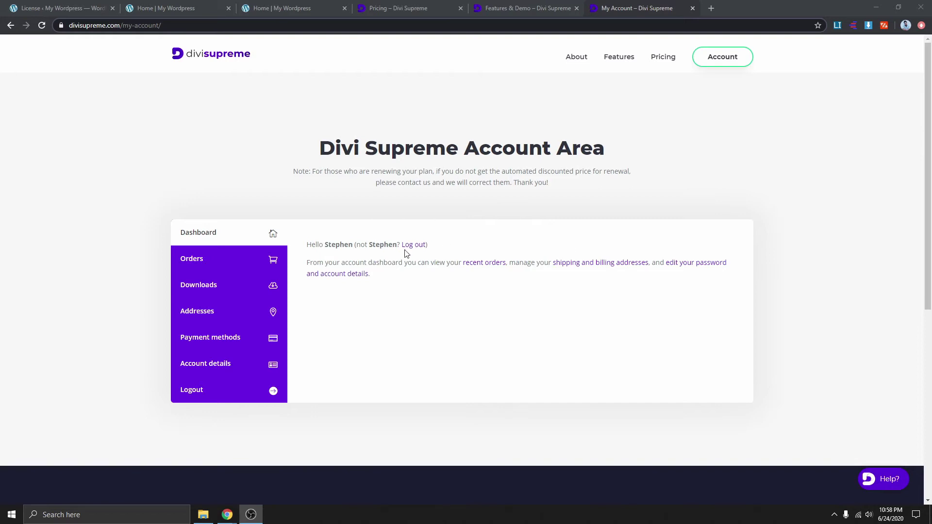
pyautogui.click(72, 9)
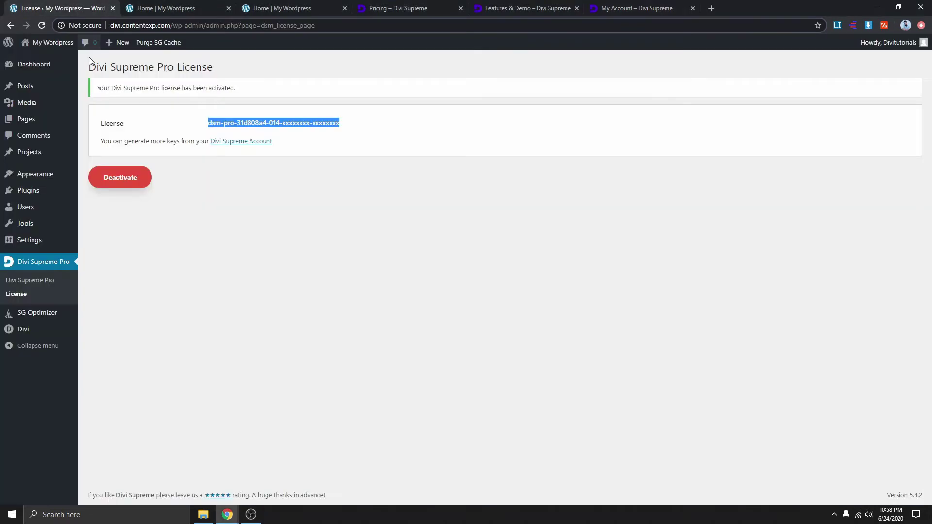
pyautogui.rightClick(235, 122)
pyautogui.click(205, 194)
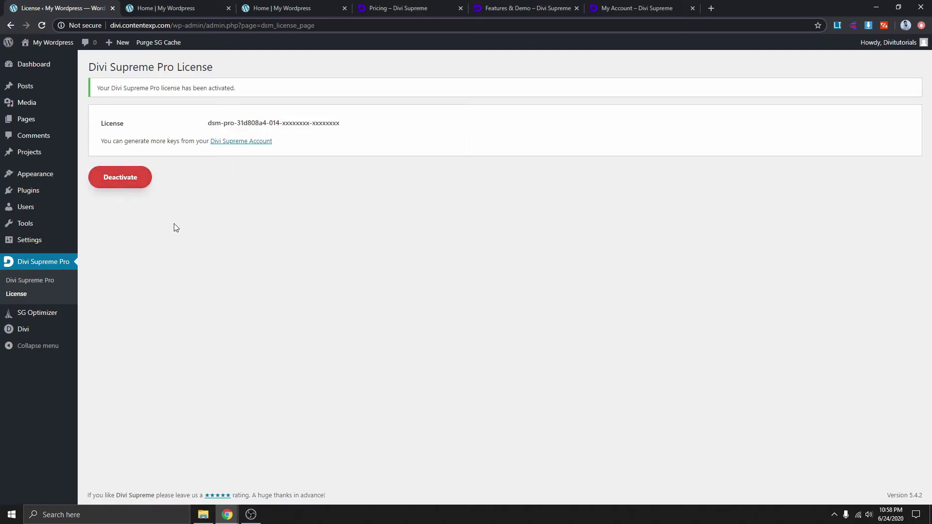
# Enable the Divi Popup extension in the Divi Supreme Pro general settings and save the changes
pyautogui.click(22, 266)
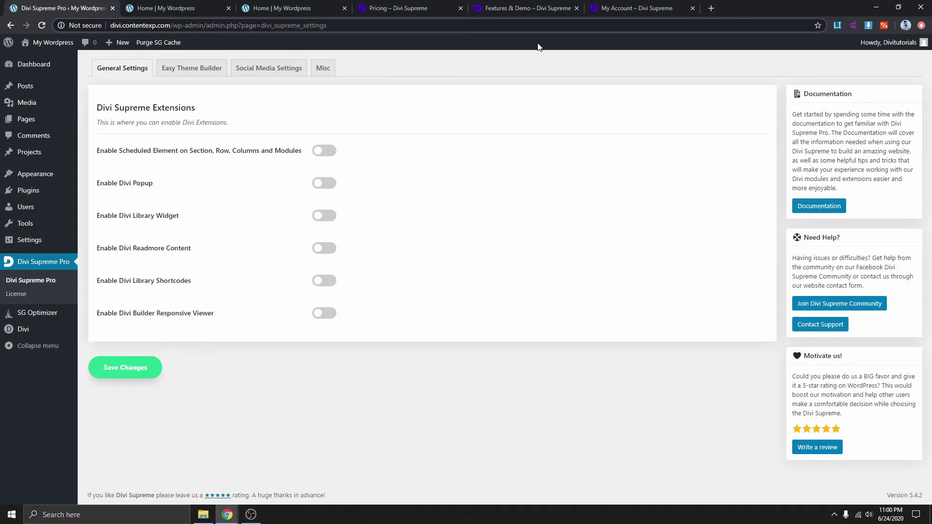
pyautogui.click(527, 9)
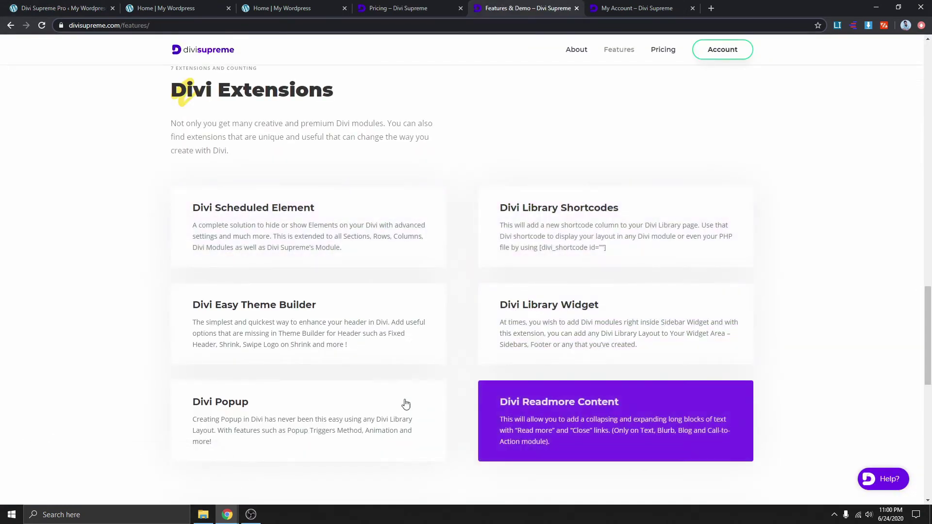
pyautogui.click(118, 10)
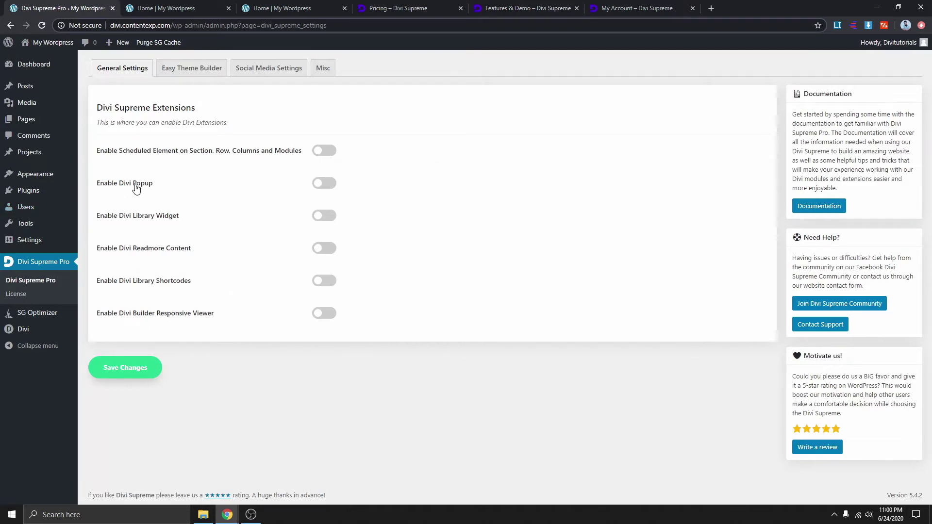
pyautogui.click(332, 186)
pyautogui.click(125, 373)
# View the Divi Library layouts and preview the contact form popup from the home page's Contact button
pyautogui.moveTo(24, 331)
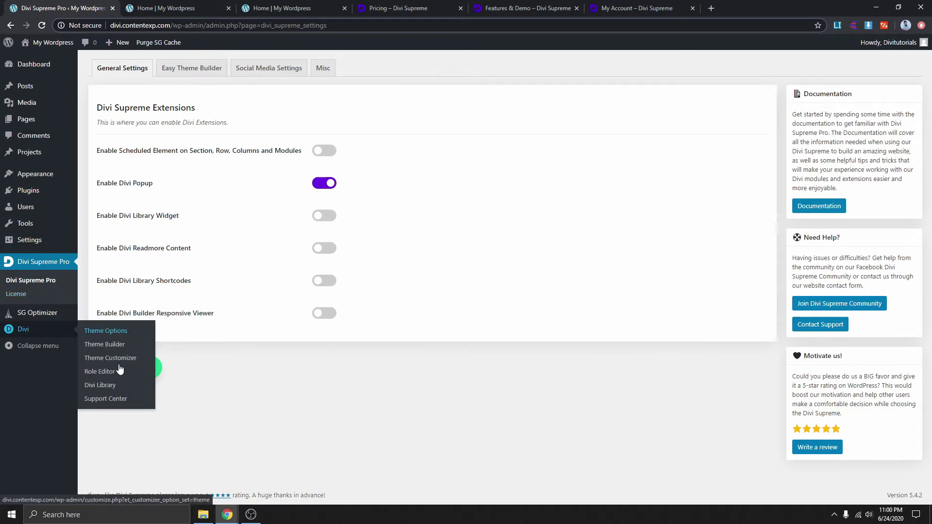
pyautogui.click(104, 386)
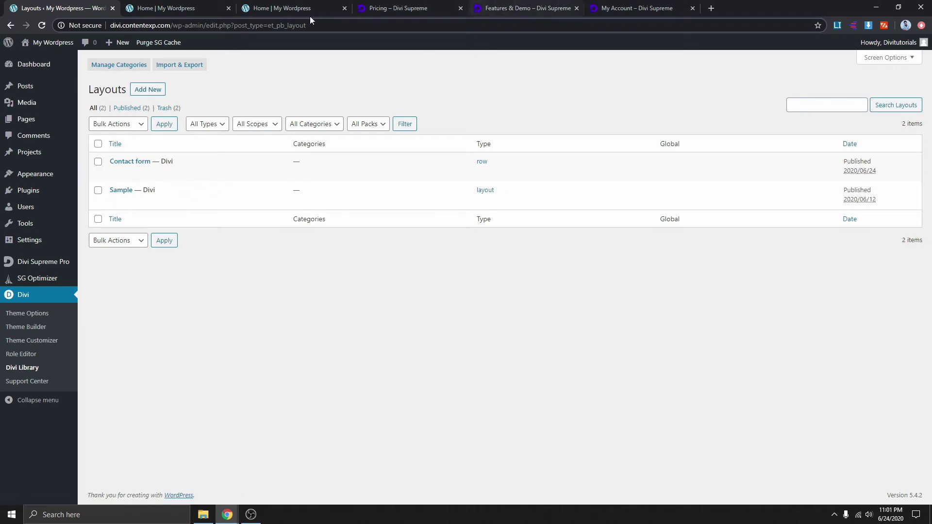
pyautogui.click(295, 10)
pyautogui.click(589, 70)
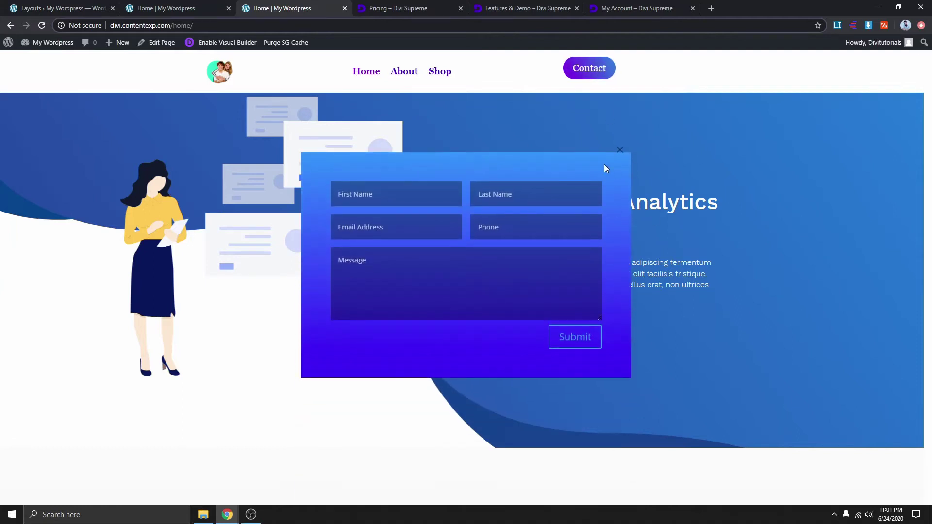
pyautogui.click(154, 10)
pyautogui.click(82, 12)
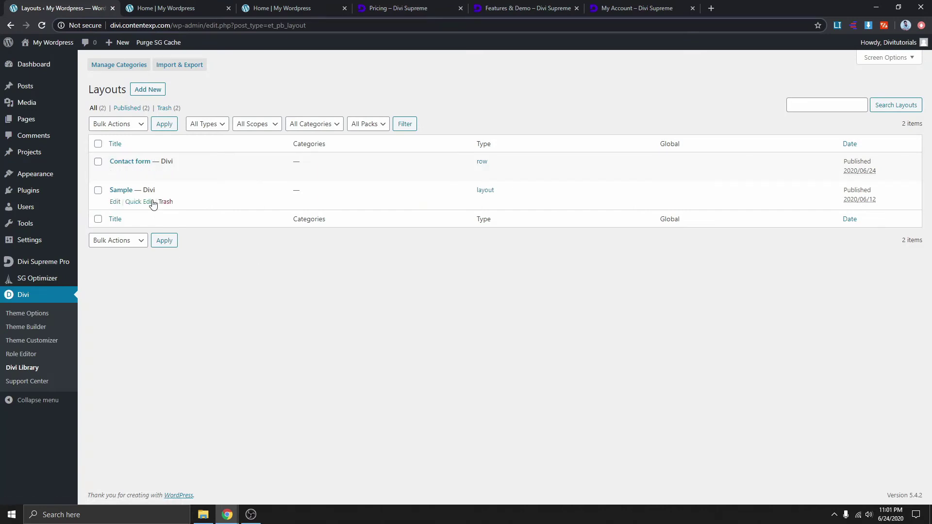
pyautogui.click(146, 93)
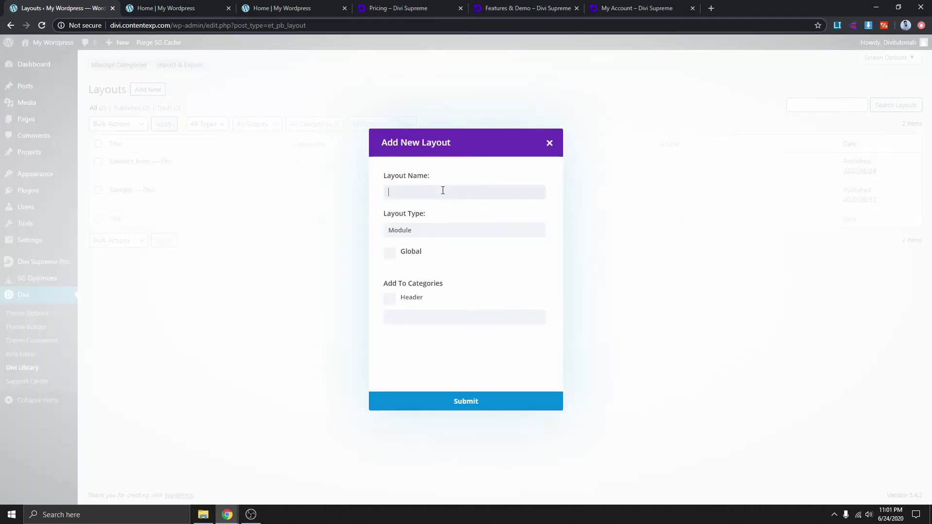
pyautogui.click(446, 230)
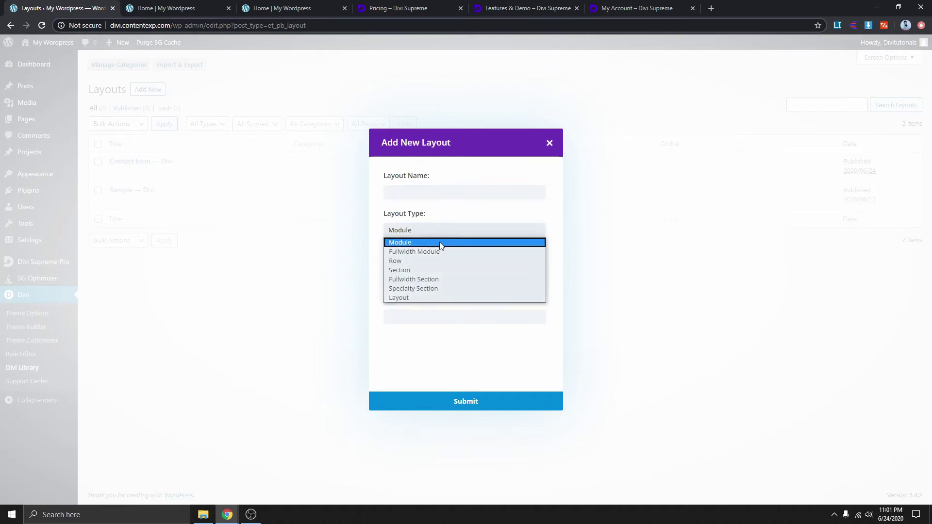
pyautogui.click(435, 297)
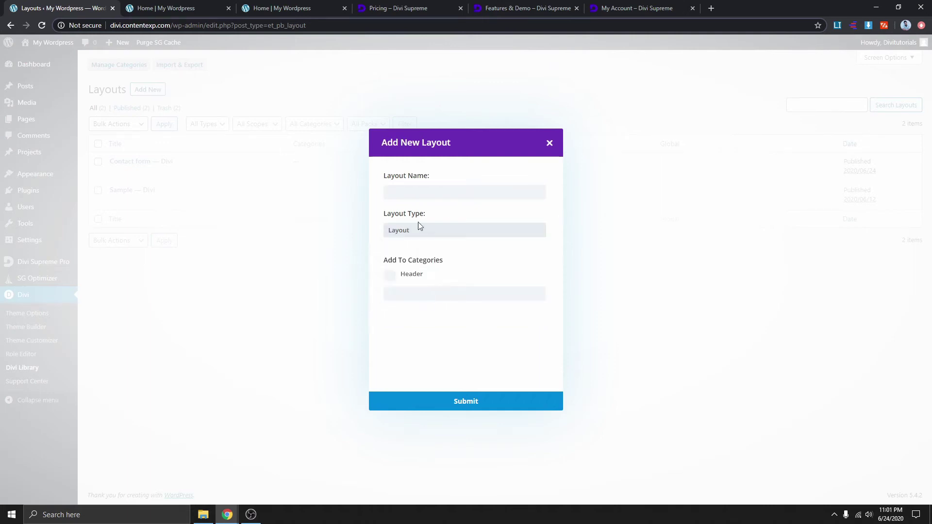
pyautogui.click(438, 297)
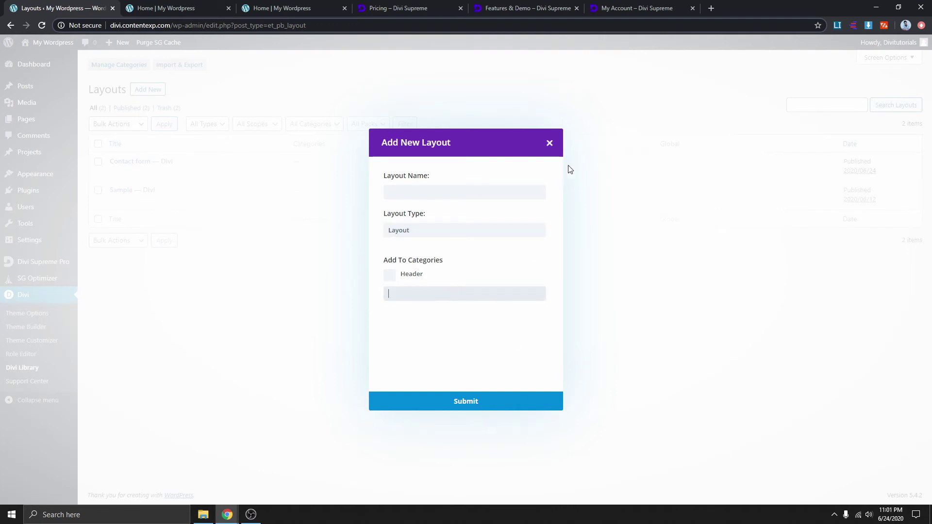
pyautogui.click(550, 143)
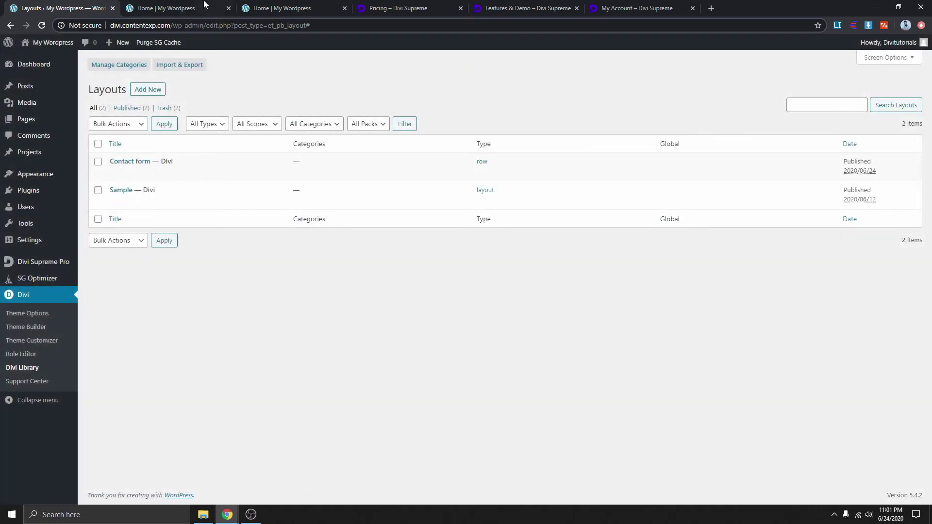
# Test the contact form popup with the home page's Get Started For Free button, close it and reload the Home page
pyautogui.click(185, 8)
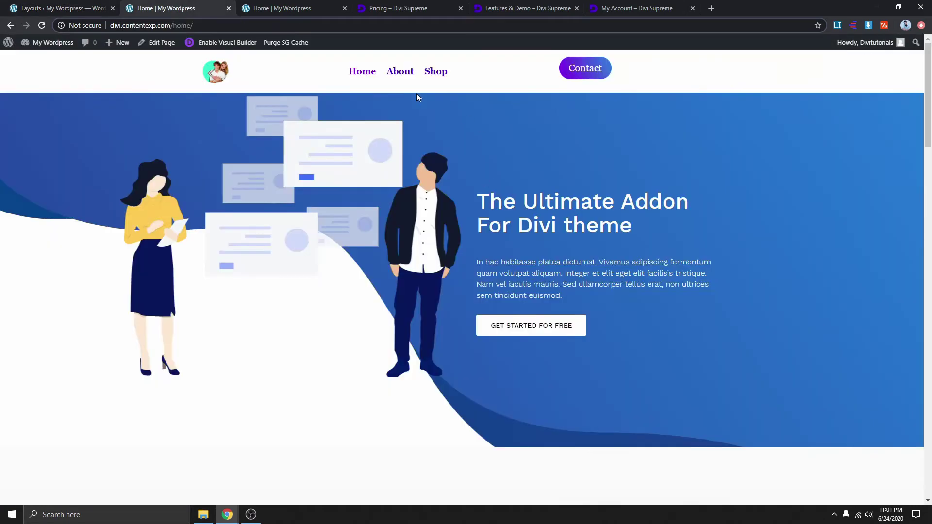
pyautogui.click(537, 327)
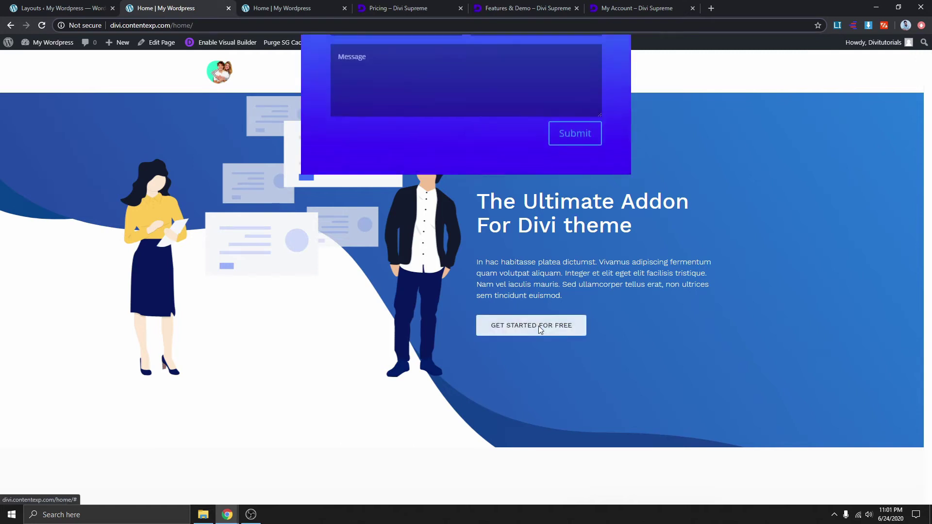
pyautogui.click(621, 153)
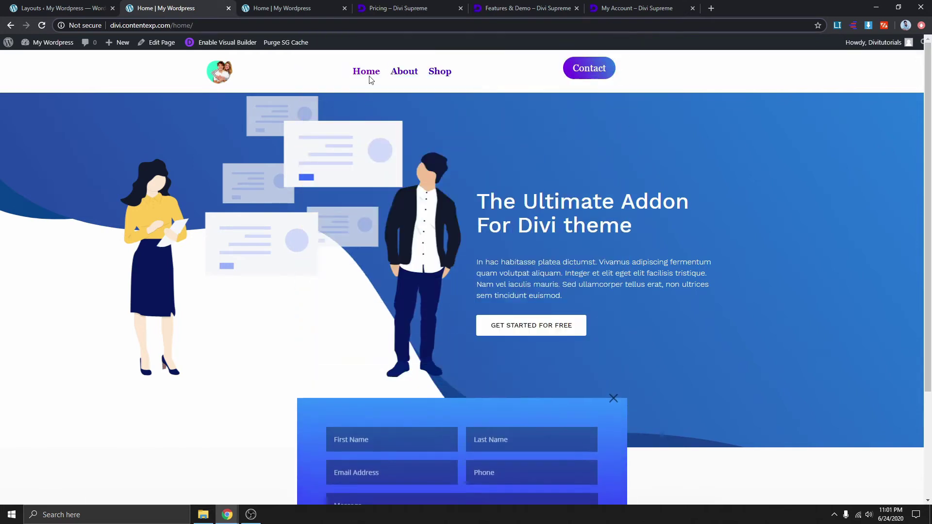
pyautogui.click(366, 73)
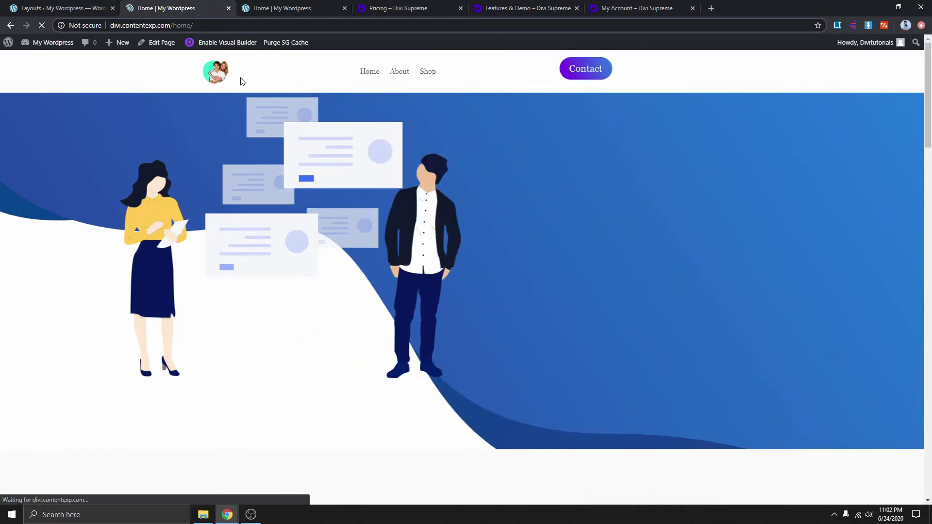
# Open the Home page in the Divi Visual Builder and go to the "Here's why we're better" section
pyautogui.click(228, 43)
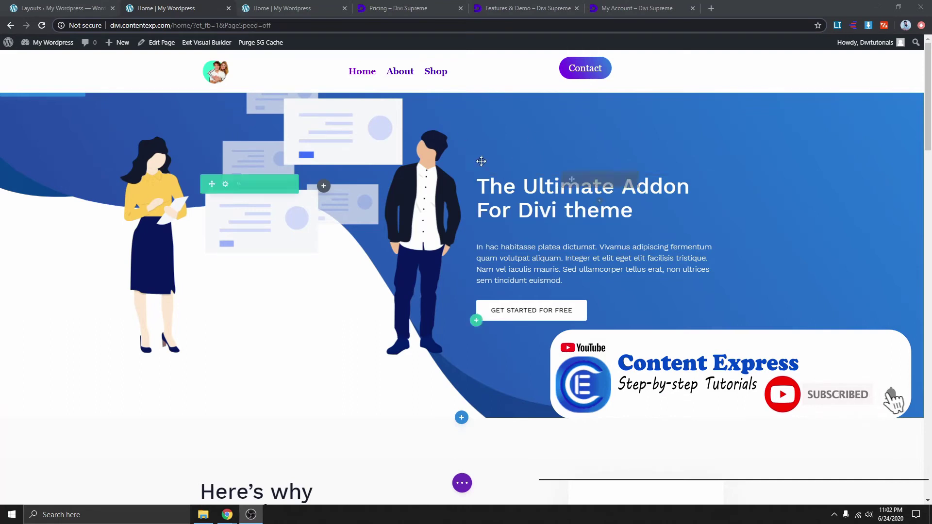
pyautogui.moveTo(510, 304)
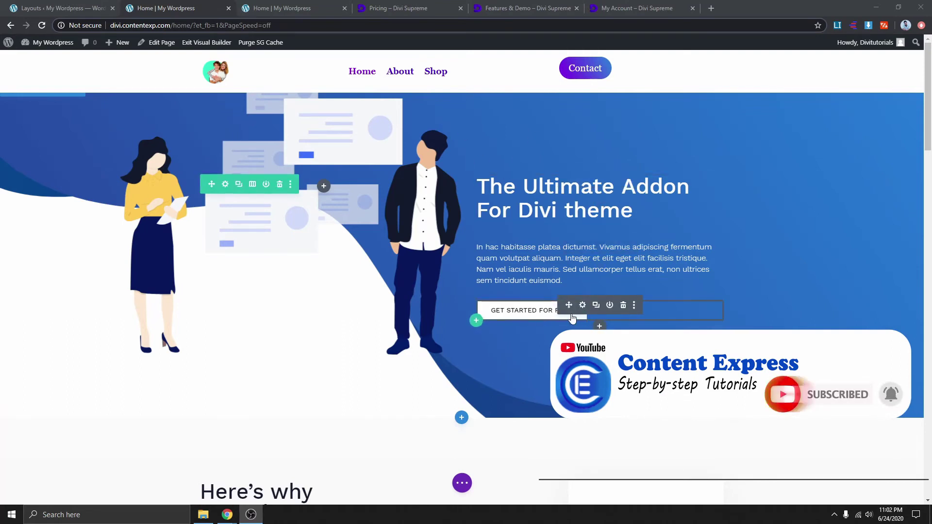
pyautogui.moveTo(548, 207)
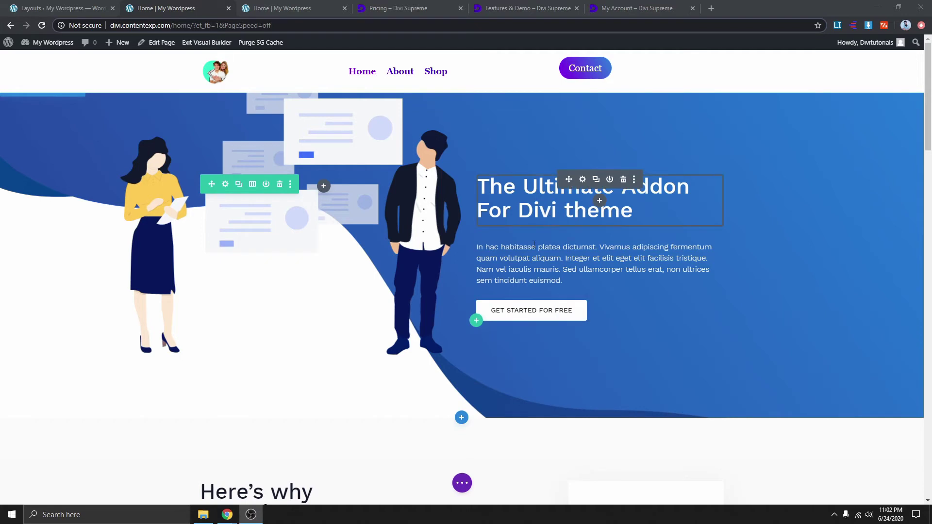
pyautogui.scroll(-7, 521, 238)
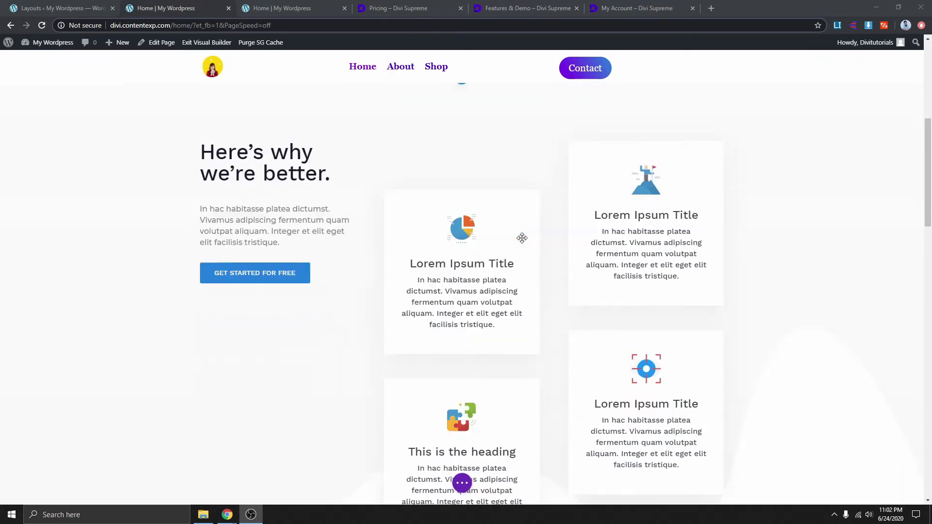
pyautogui.scroll(-1, 521, 238)
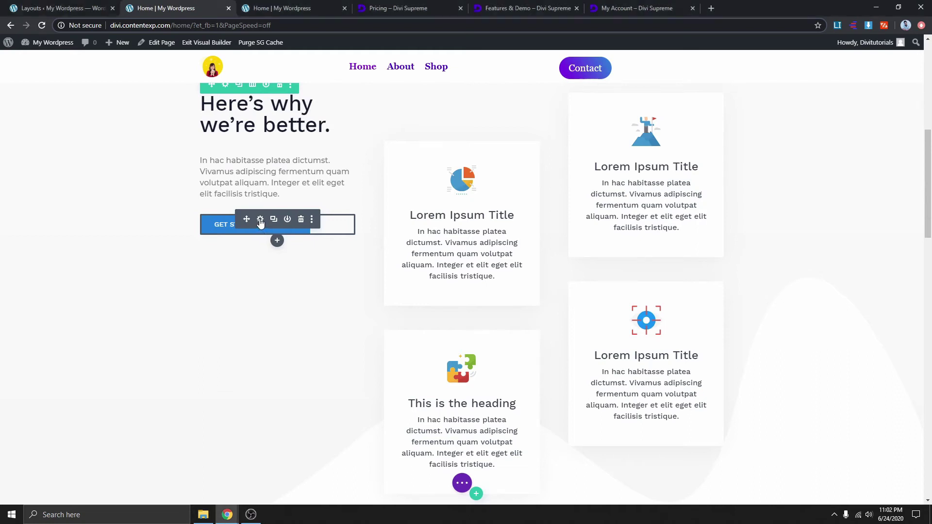
# Enable Use Popup in the visibility settings of the section's blue Get Started For Free button
pyautogui.click(260, 220)
pyautogui.click(277, 146)
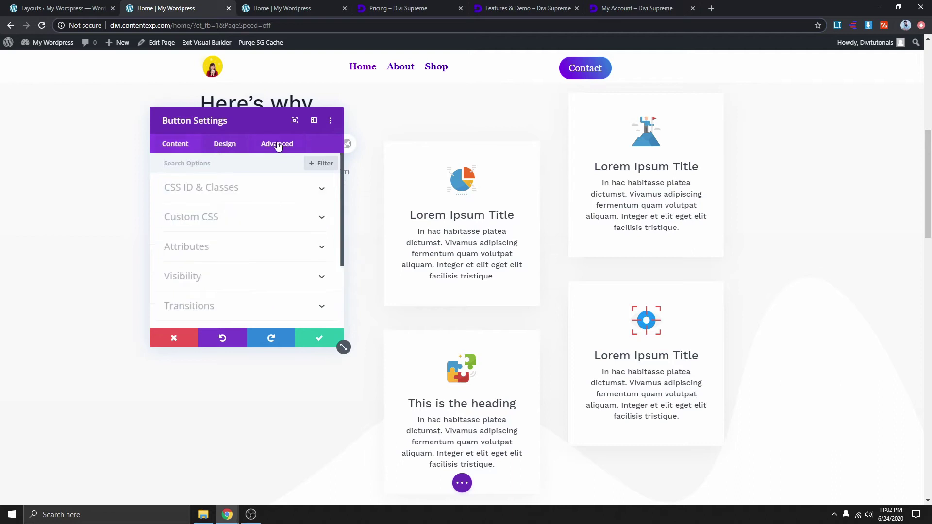
pyautogui.scroll(-3, 208, 209)
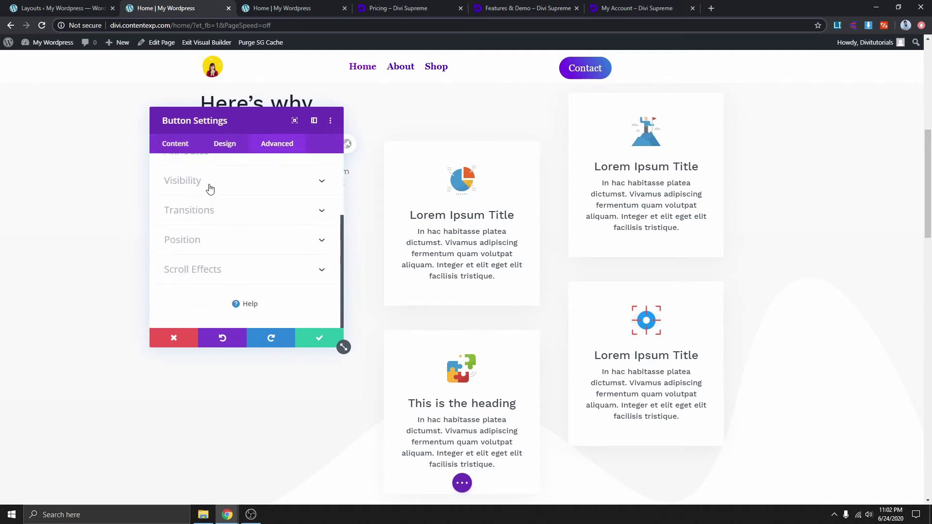
pyautogui.click(207, 185)
pyautogui.scroll(-3, 226, 208)
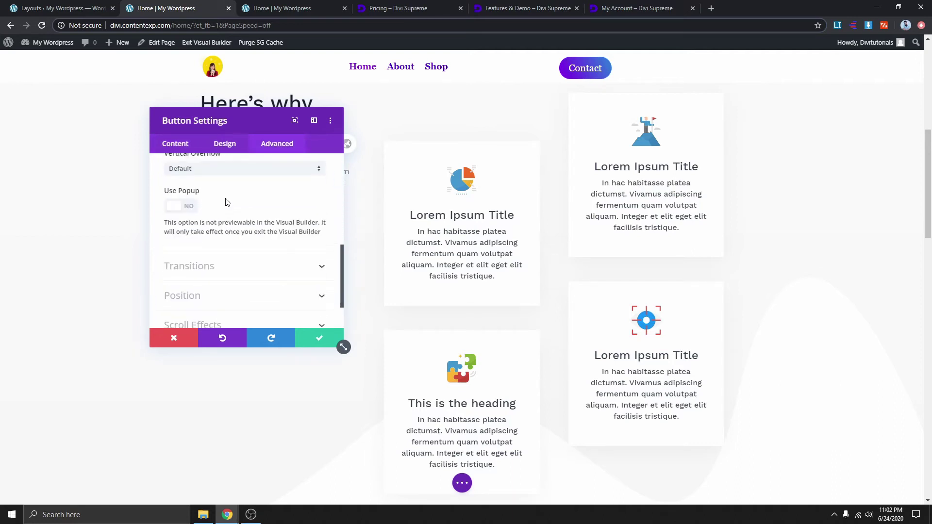
pyautogui.click(190, 205)
# Keep the popup type as Layout, check the layouts in the Divi Library, and select Sample as the button's popup
pyautogui.scroll(-2, 237, 196)
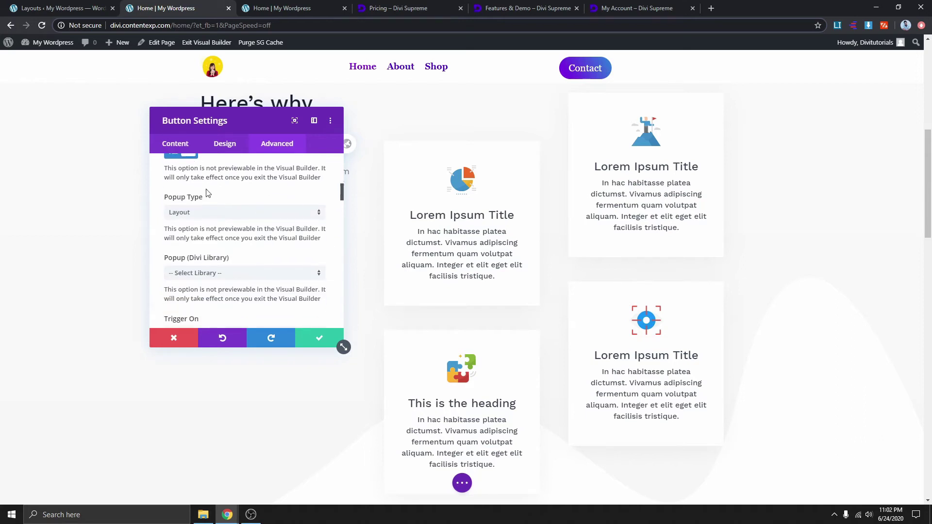
pyautogui.click(239, 213)
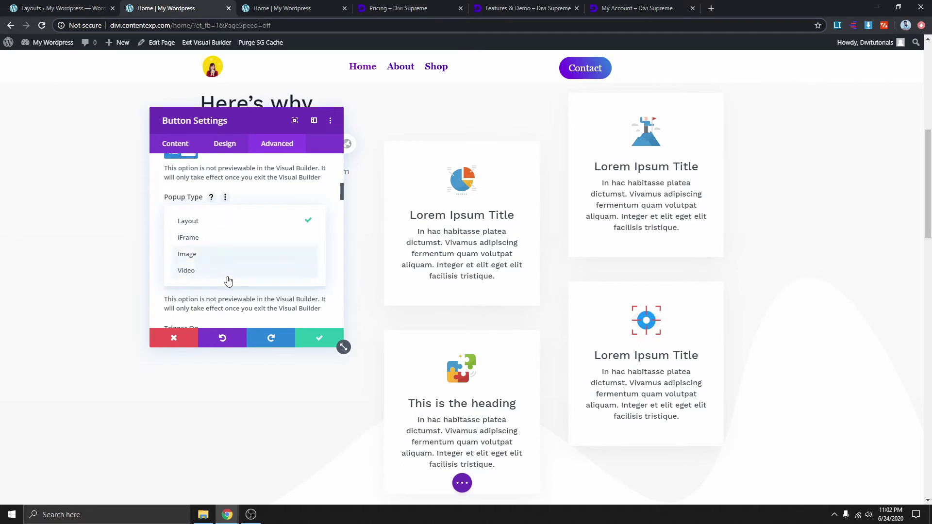
pyautogui.click(222, 223)
pyautogui.scroll(-1, 229, 224)
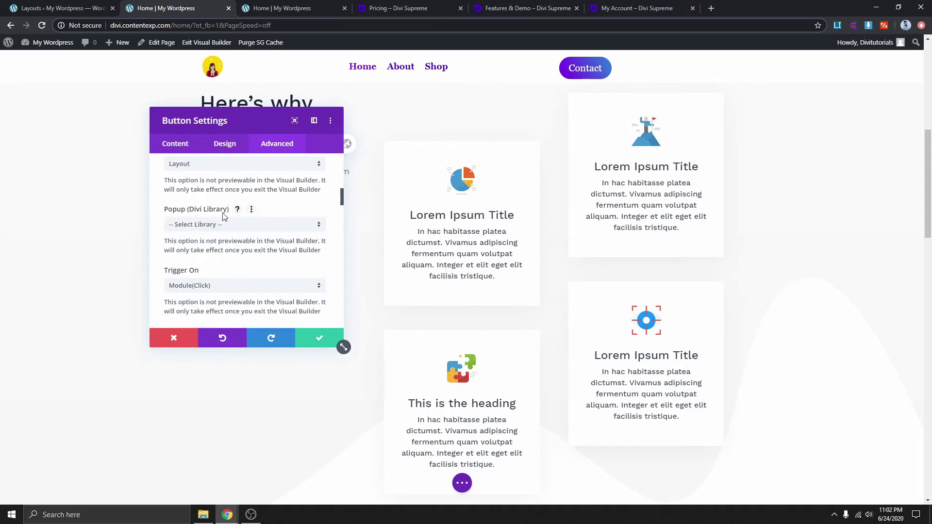
pyautogui.click(233, 224)
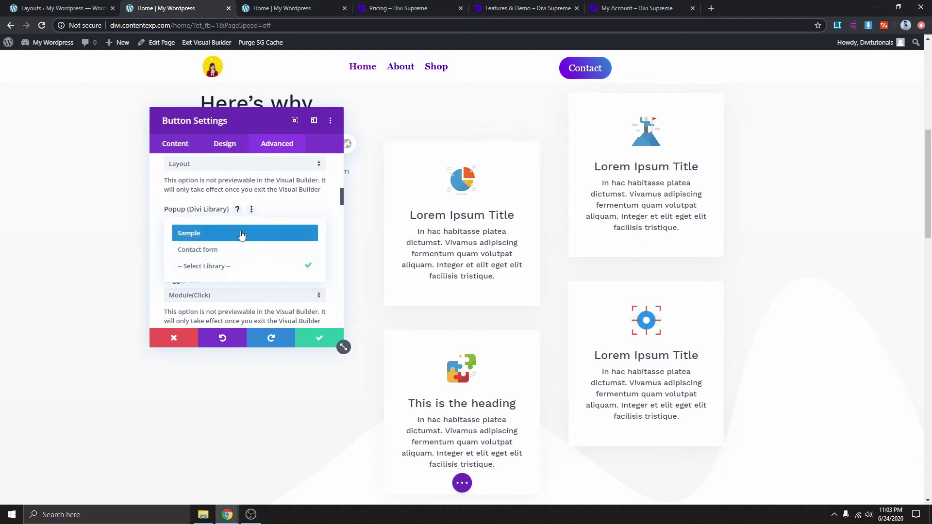
pyautogui.click(77, 10)
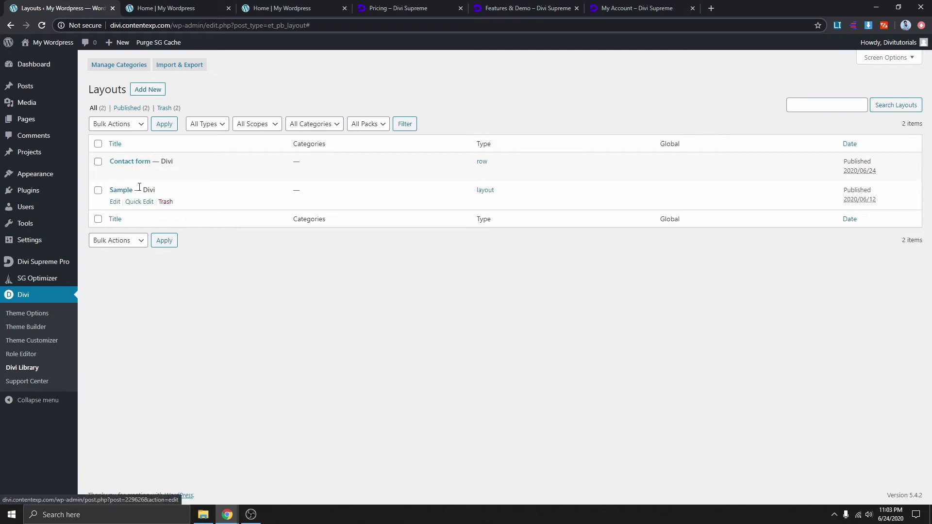
pyautogui.click(185, 8)
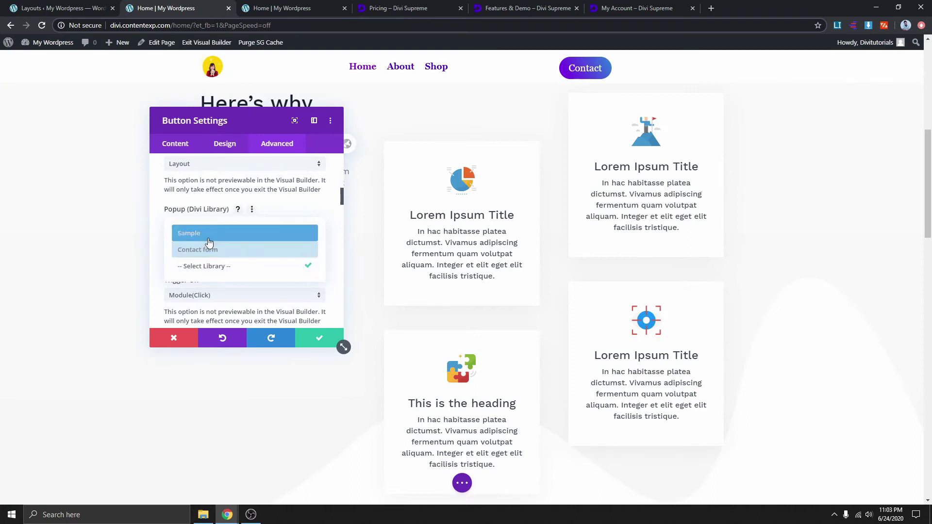
pyautogui.click(228, 235)
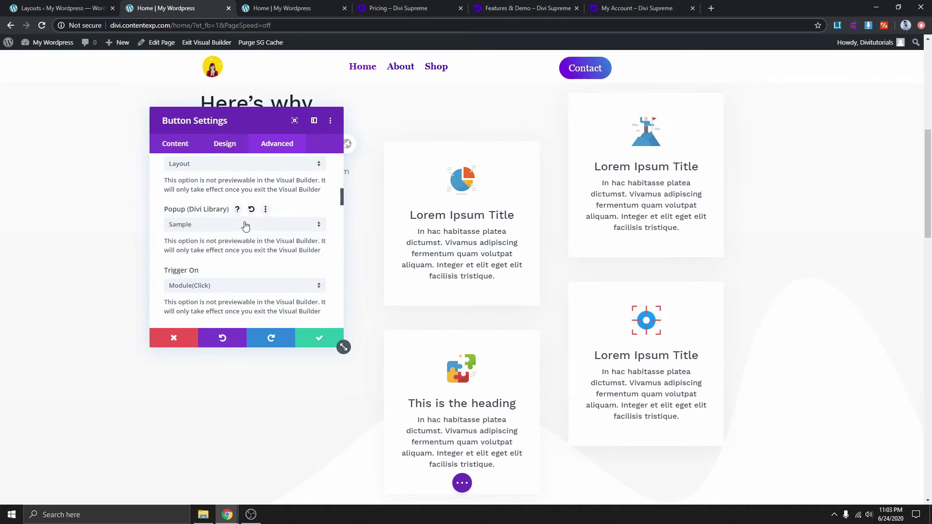
# Set the popup's Trigger On option to Button(Click)
pyautogui.scroll(-2, 250, 242)
pyautogui.scroll(-1, 251, 249)
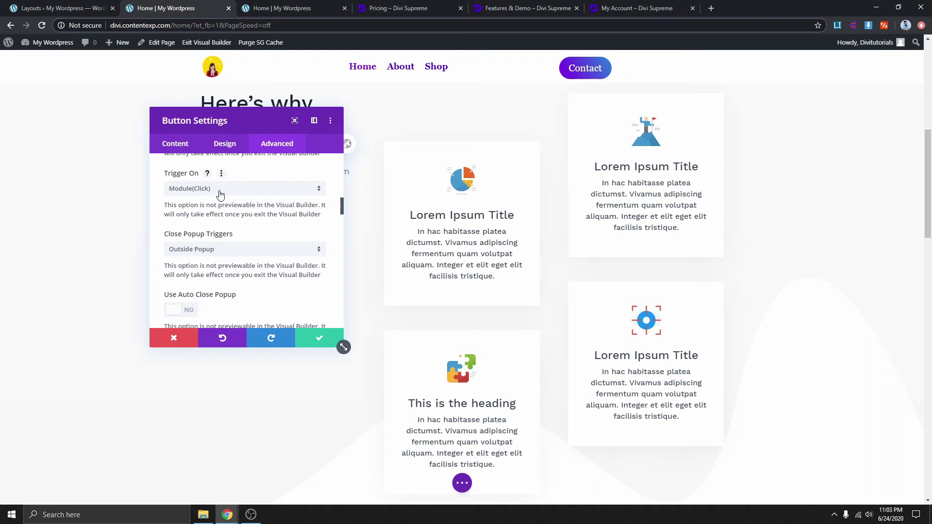
pyautogui.click(238, 191)
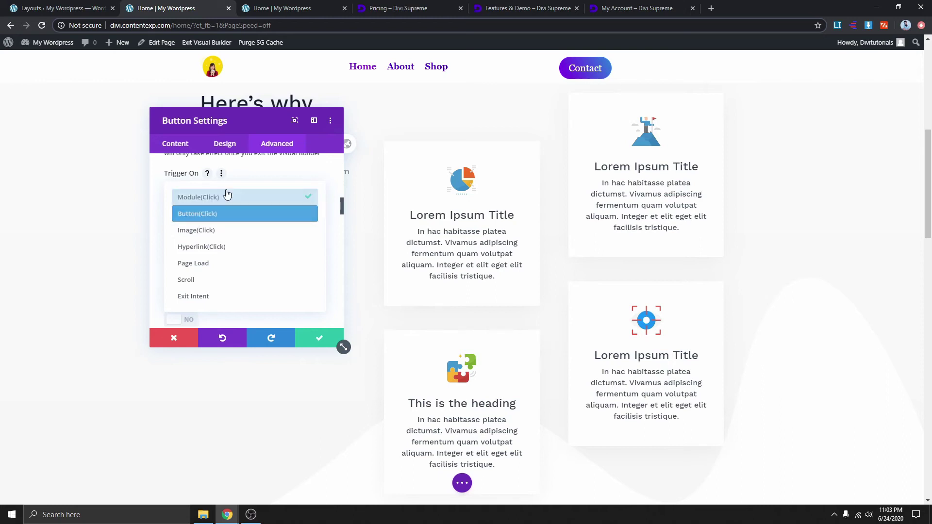
pyautogui.click(230, 214)
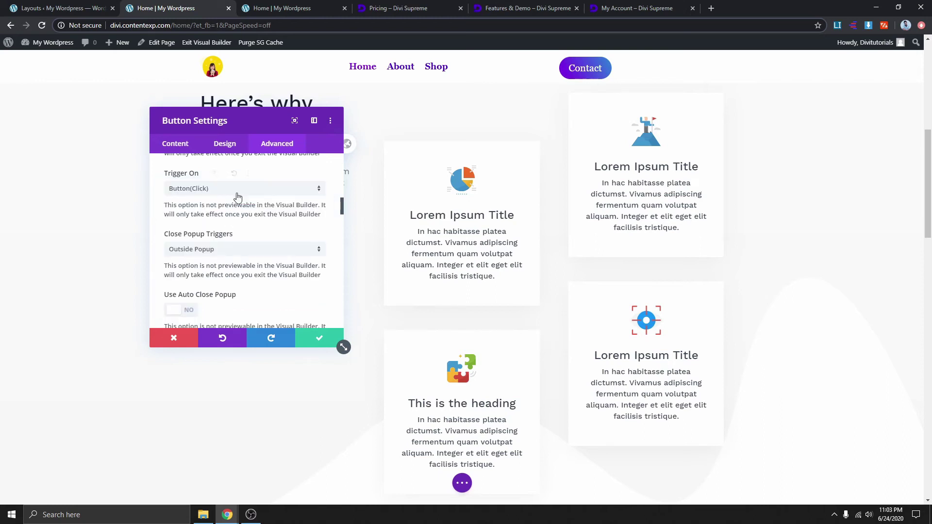
pyautogui.click(223, 193)
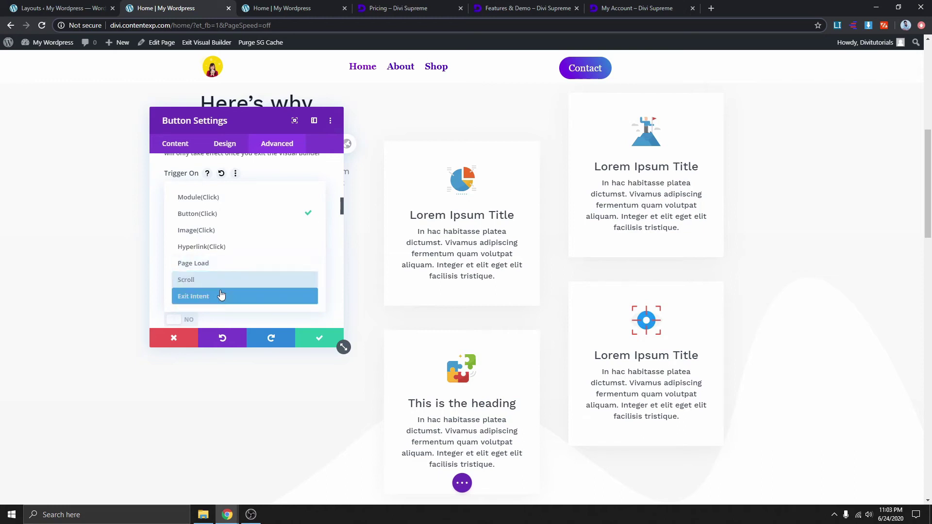
pyautogui.click(222, 215)
# Review the auto close and animation options, and preview the Contact button's popup opening and closing on the published Home page
pyautogui.scroll(-2, 231, 230)
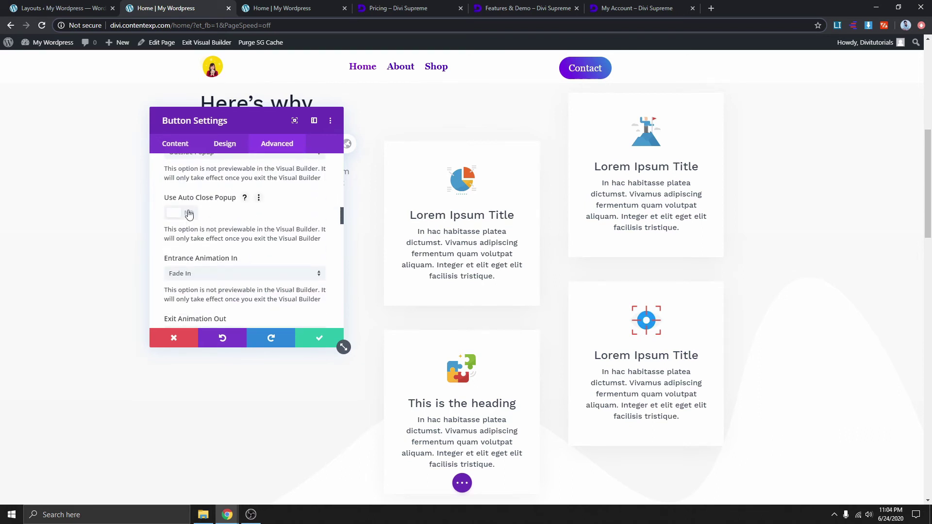
pyautogui.scroll(-1, 236, 201)
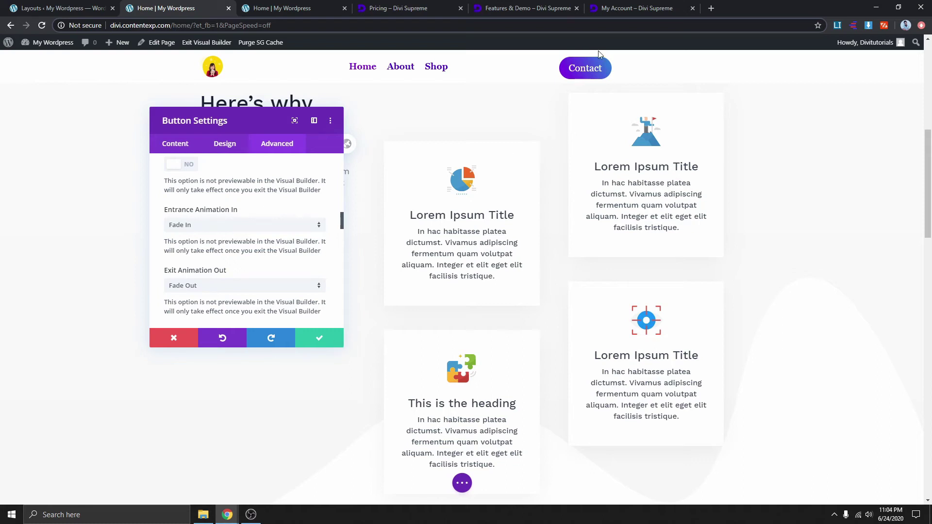
pyautogui.hotkey('ctrl', 'Tab')
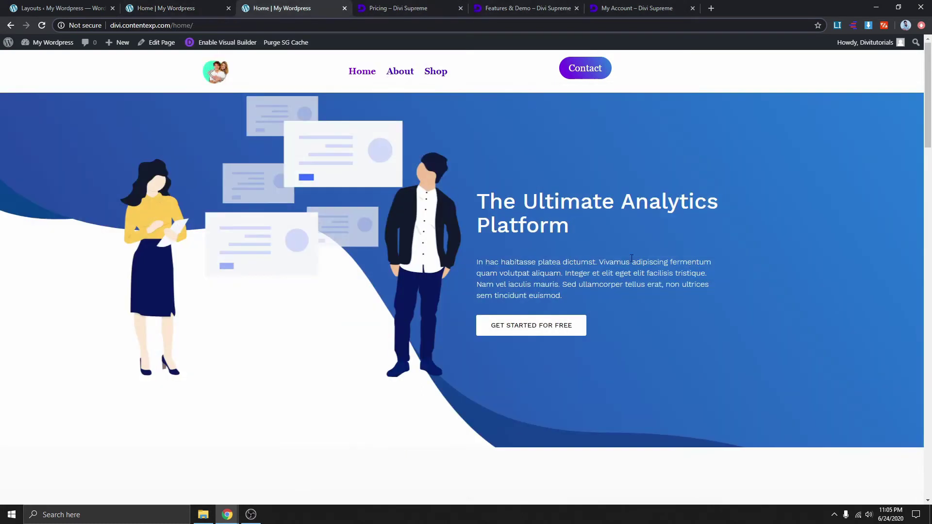
pyautogui.click(583, 68)
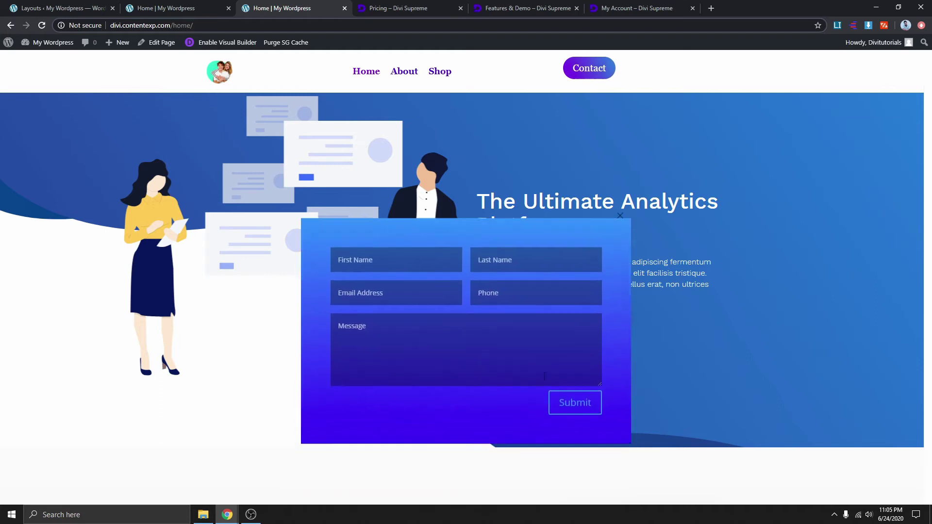
pyautogui.click(620, 154)
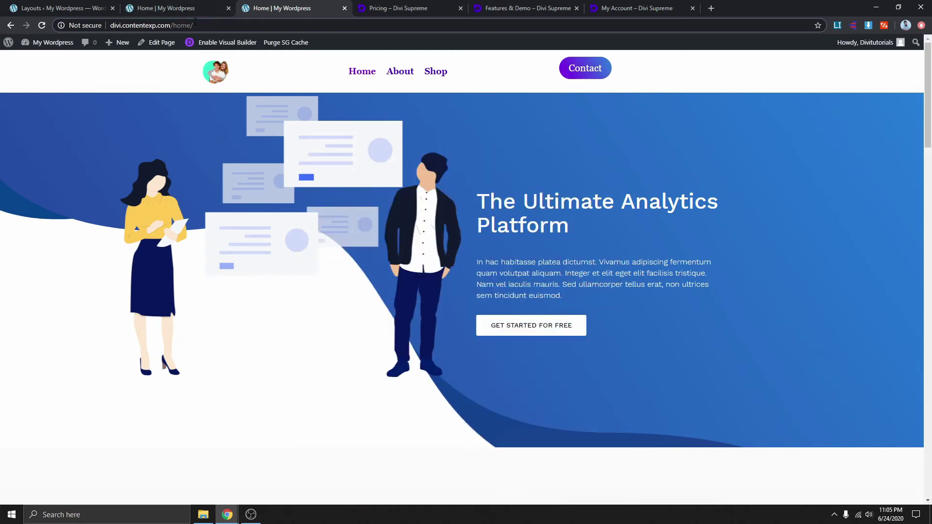
# Return to the Visual Builder and set the popup's entrance animation to Zoom In
pyautogui.click(178, 10)
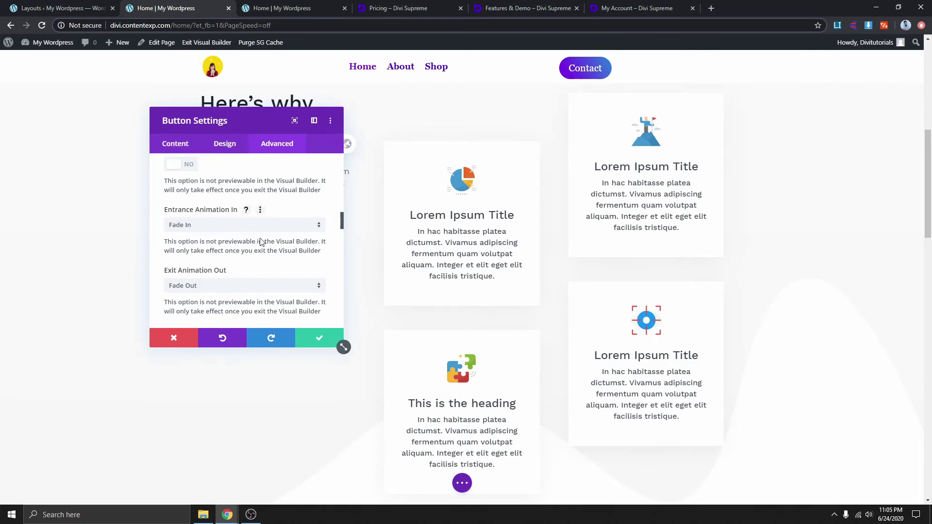
pyautogui.click(223, 233)
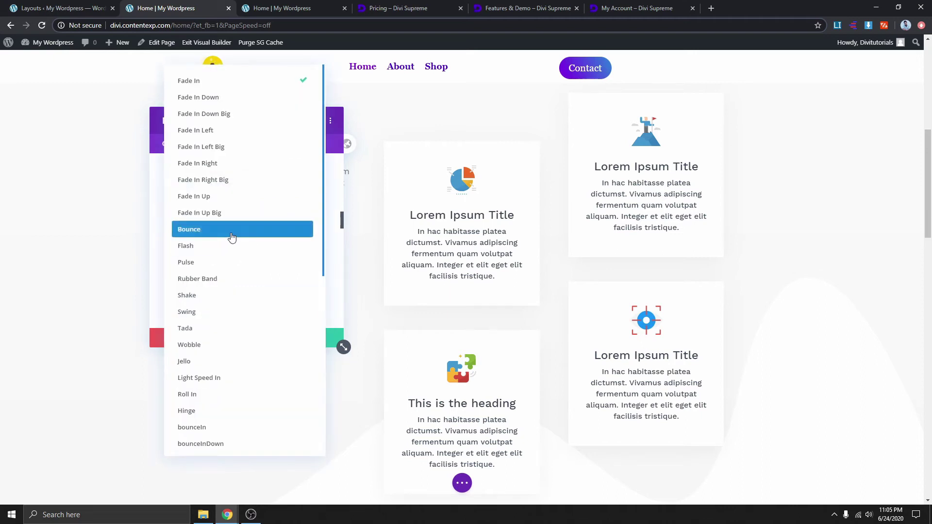
pyautogui.scroll(-3, 233, 282)
pyautogui.scroll(4, 239, 348)
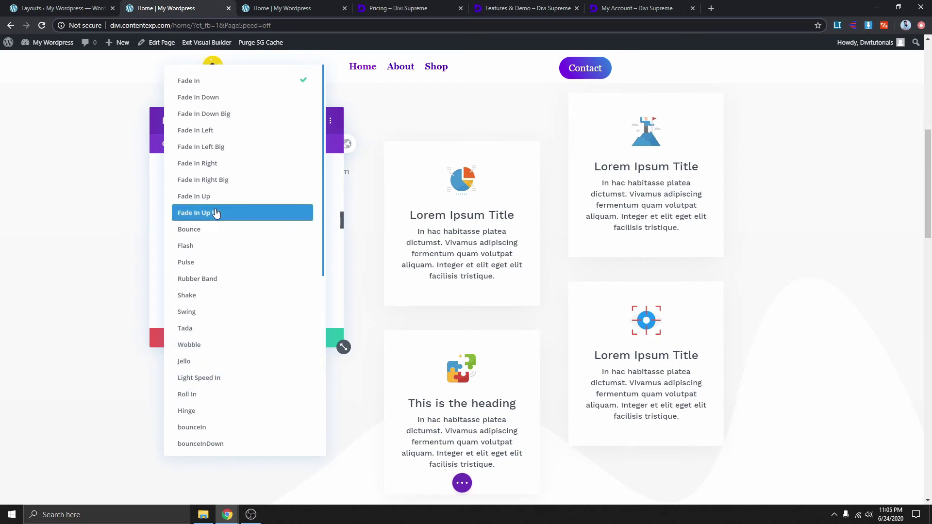
pyautogui.scroll(-1, 246, 243)
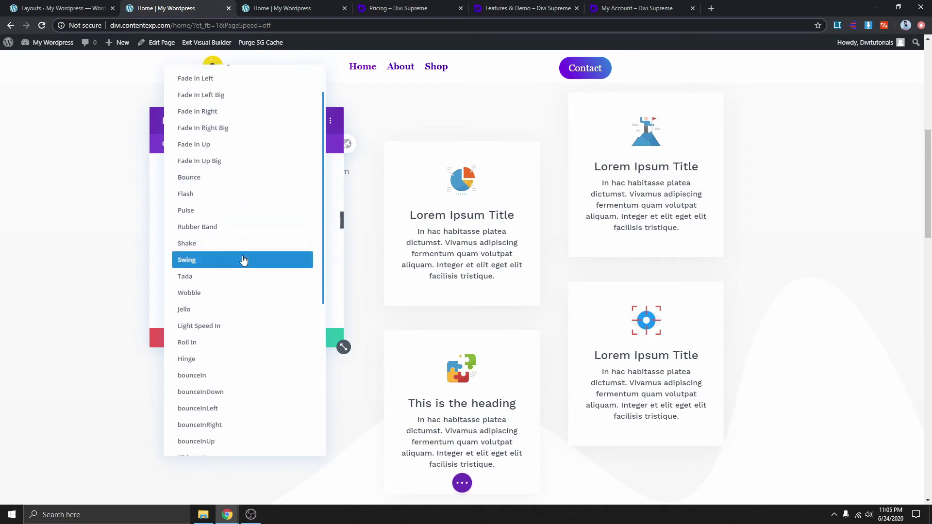
pyautogui.scroll(-1, 245, 306)
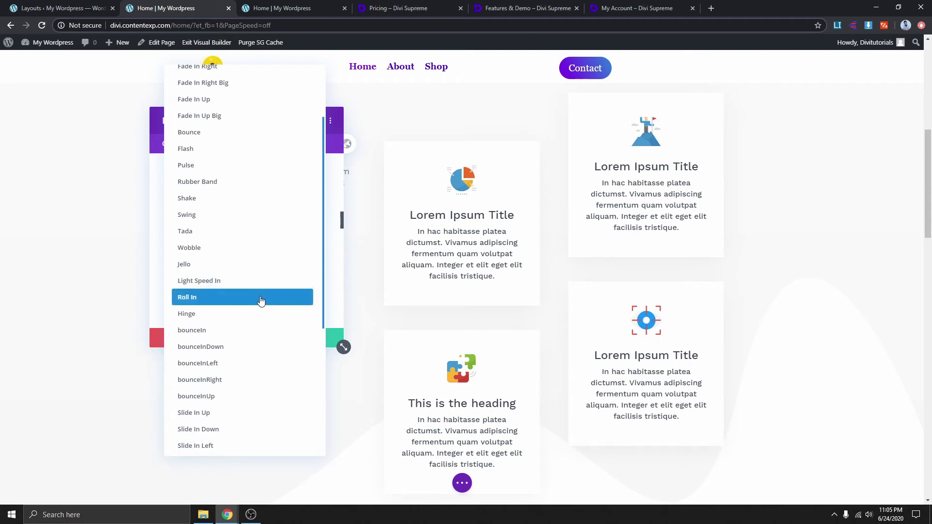
pyautogui.scroll(-2, 258, 311)
pyautogui.scroll(-3, 255, 335)
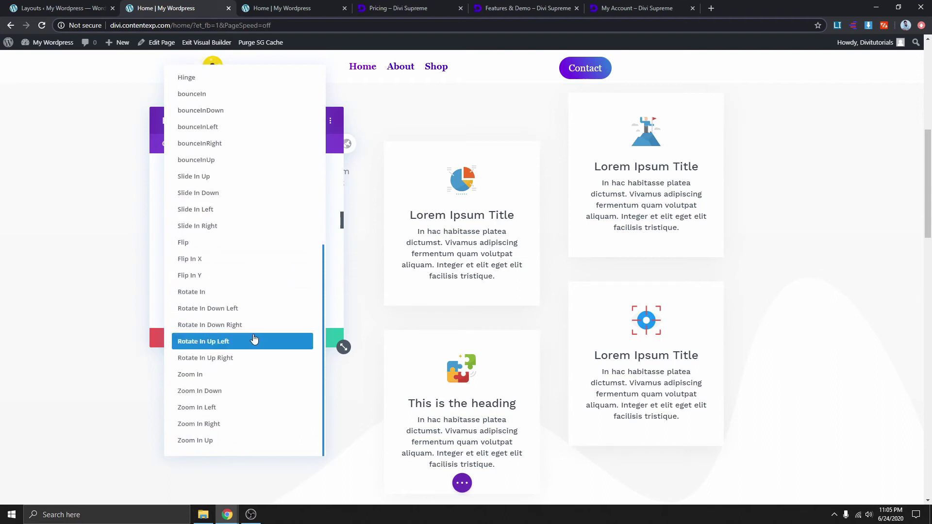
pyautogui.click(243, 378)
# Set the popup's Exit Animation Out option to Zoom Out
pyautogui.scroll(-1, 262, 243)
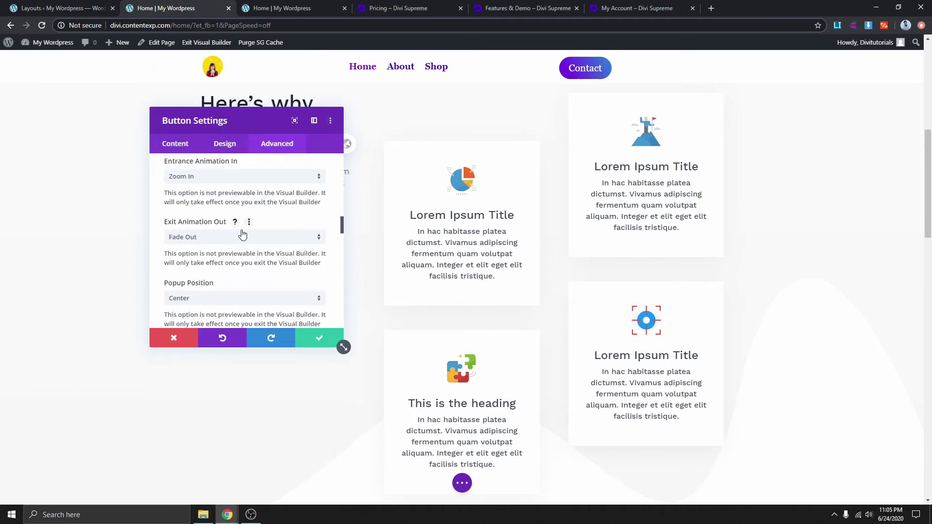
pyautogui.click(209, 238)
pyautogui.scroll(-3, 228, 322)
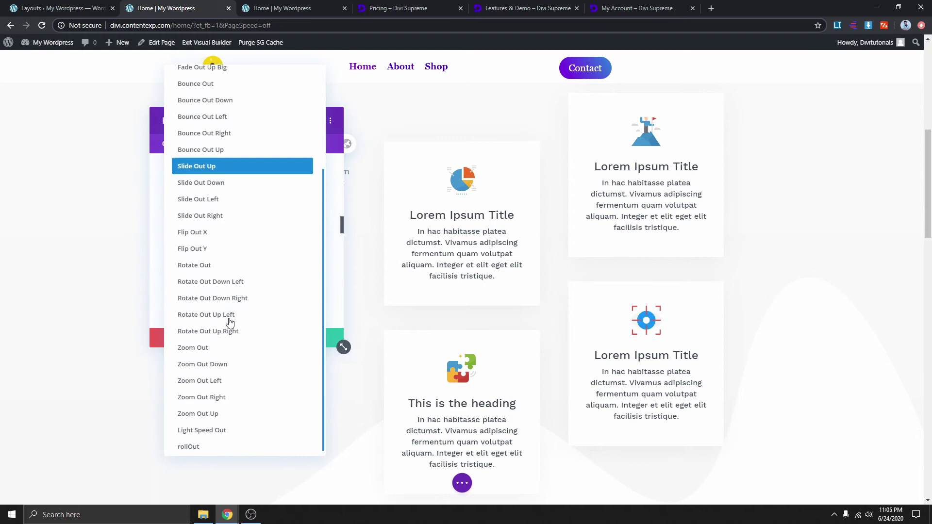
pyautogui.scroll(-1, 229, 325)
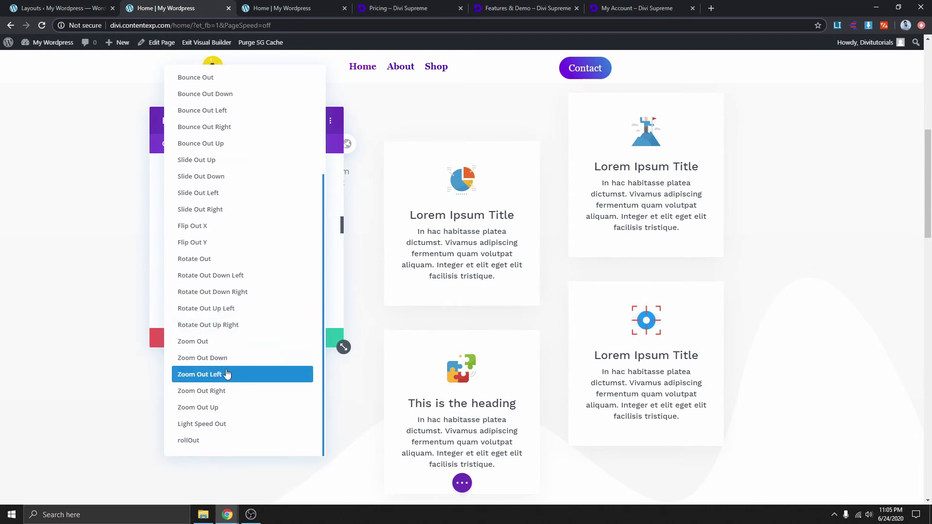
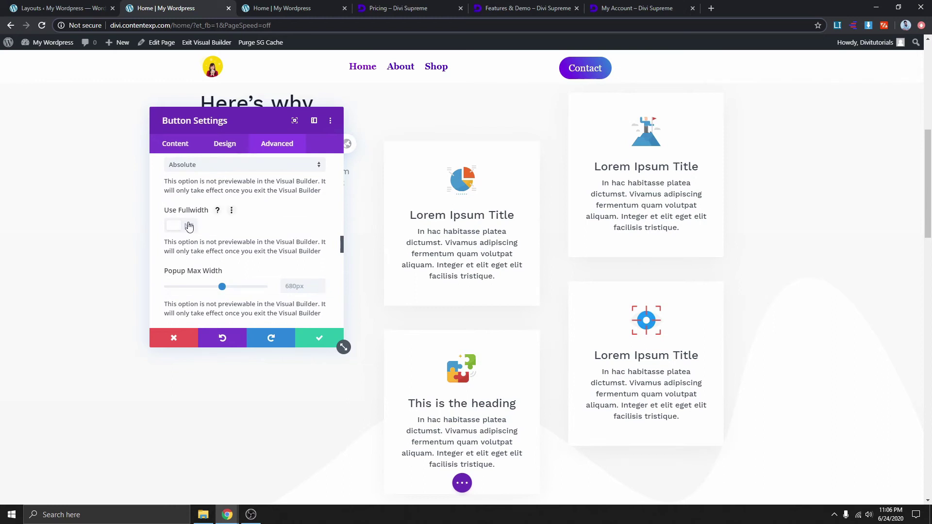
# Turn off the popup's Show Overlay option, leaving Use Fullwidth and Popup Max Width as they are
pyautogui.scroll(-1, 220, 226)
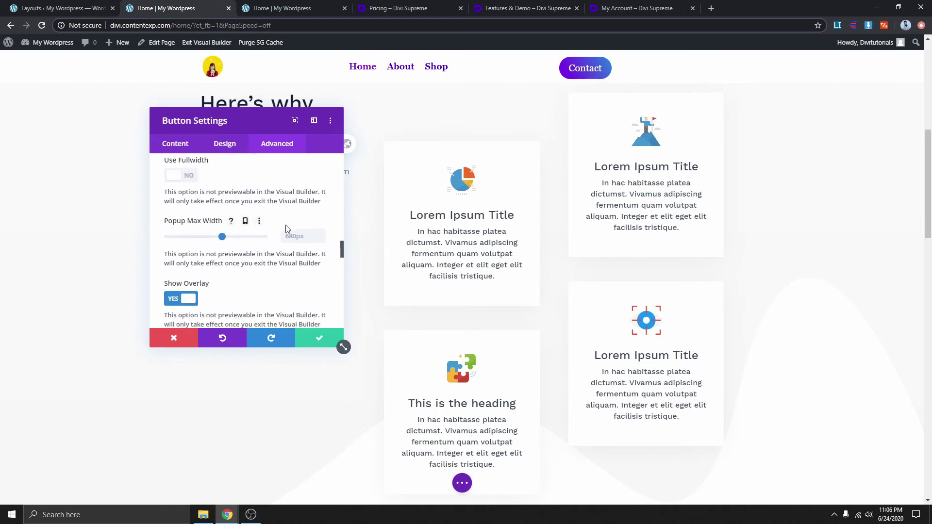
pyautogui.scroll(-2, 287, 231)
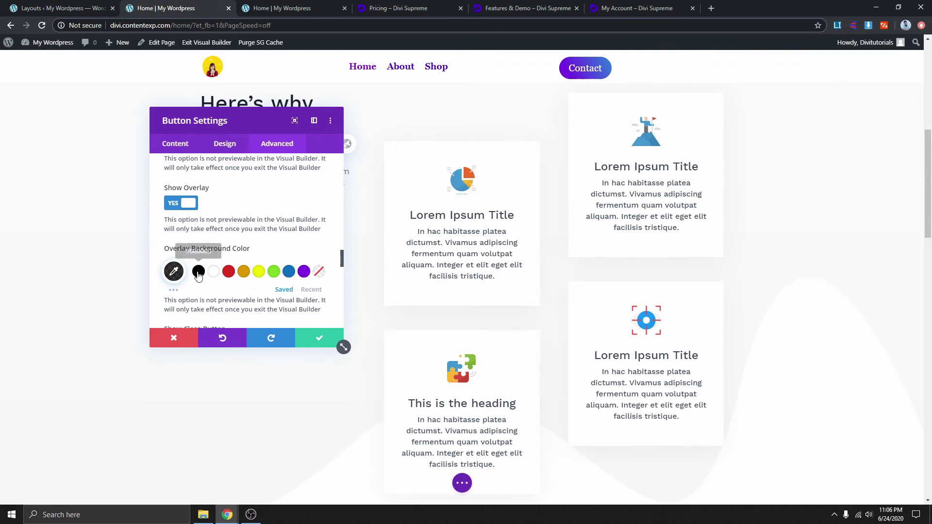
pyautogui.click(181, 204)
pyautogui.scroll(-1, 253, 285)
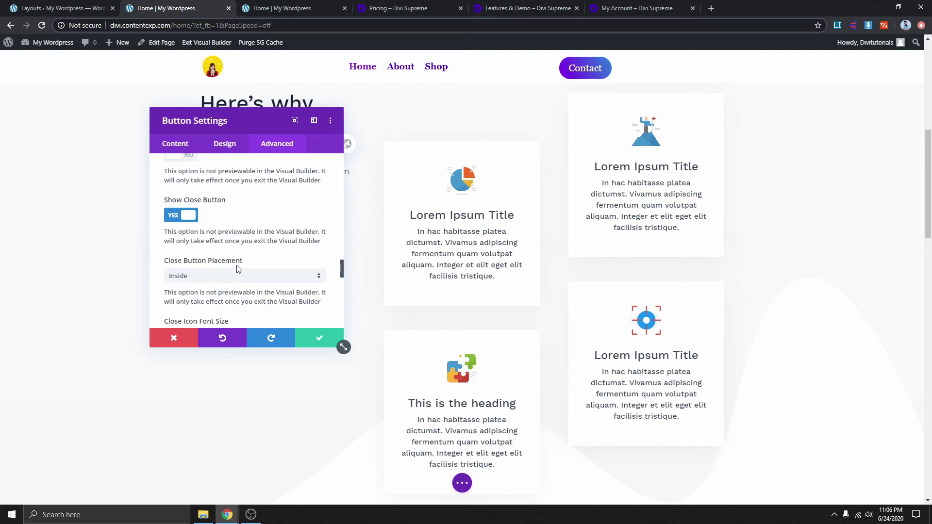
# Check the close icon on the published Contact popup and set this popup's Close Button Placement to Outside
pyautogui.scroll(-1, 241, 274)
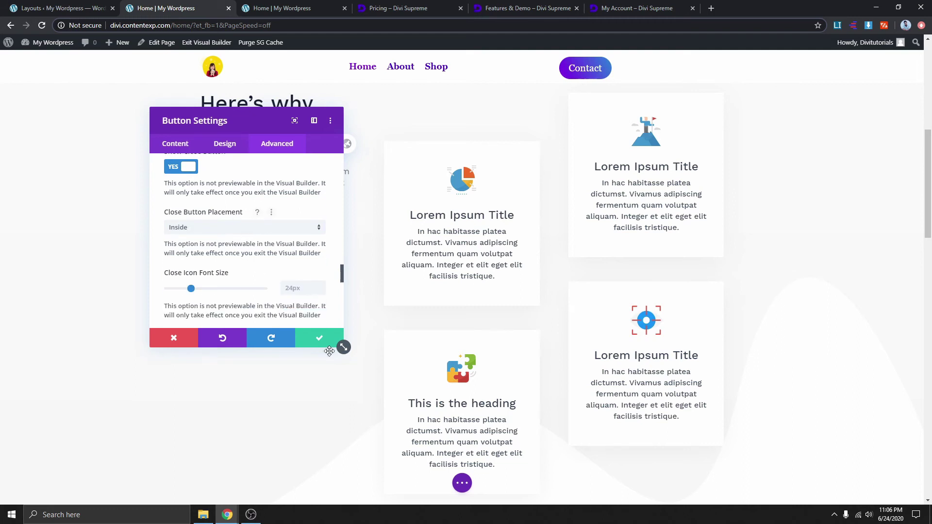
pyautogui.click(282, 9)
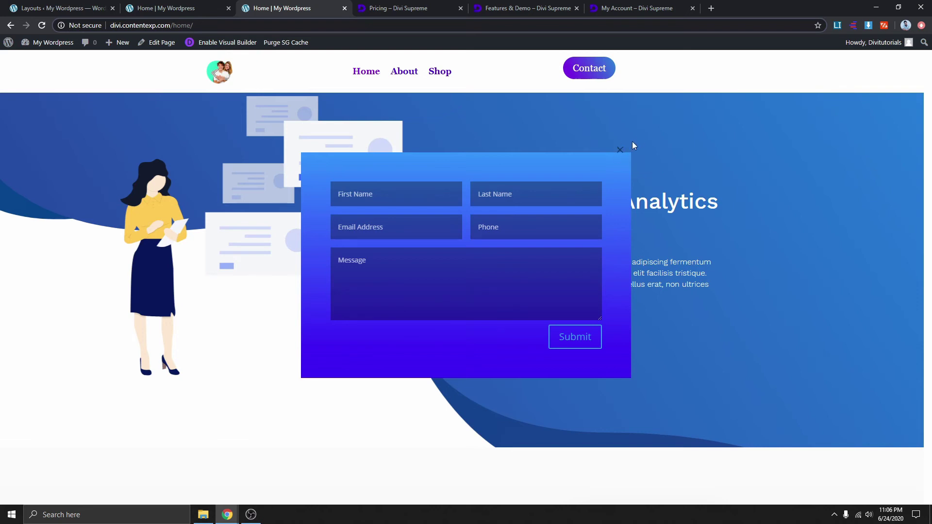
pyautogui.click(194, 8)
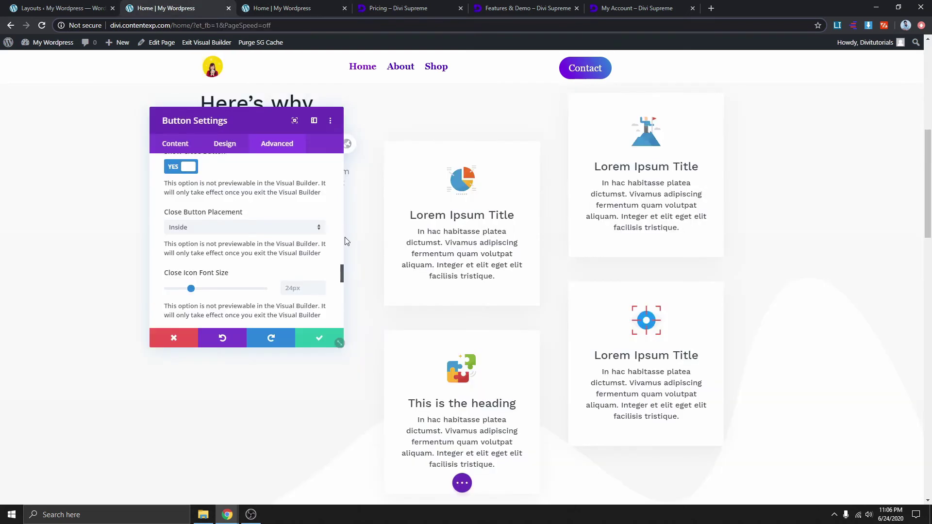
pyautogui.click(204, 228)
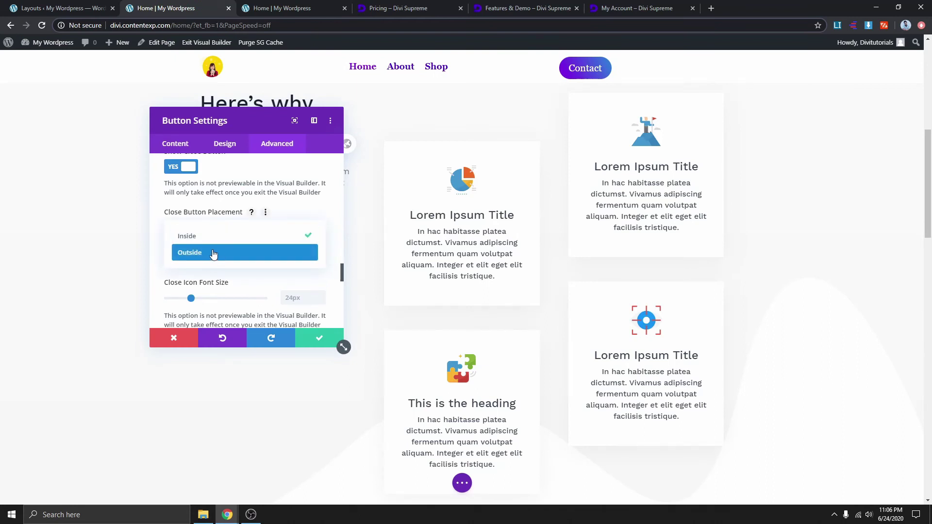
pyautogui.click(217, 252)
# Review the popup's close icon size, icon choices, background color and icon color options, comparing them with the published Contact popup
pyautogui.scroll(-2, 223, 243)
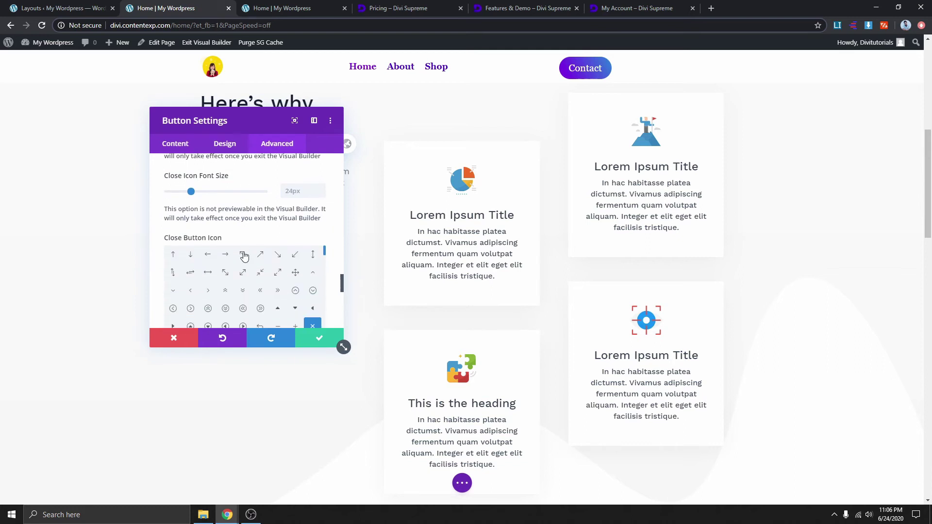
pyautogui.scroll(3, 245, 255)
pyautogui.scroll(-1, 301, 281)
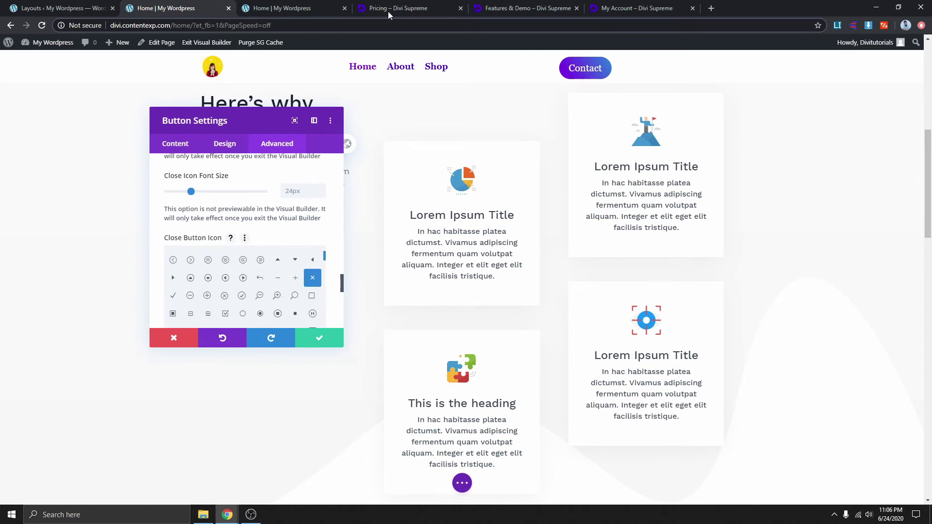
pyautogui.click(293, 11)
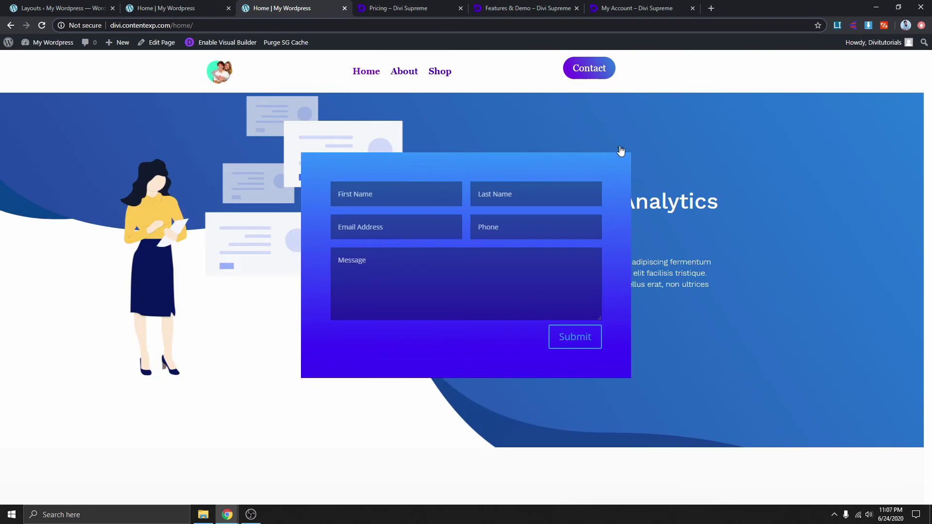
pyautogui.click(196, 8)
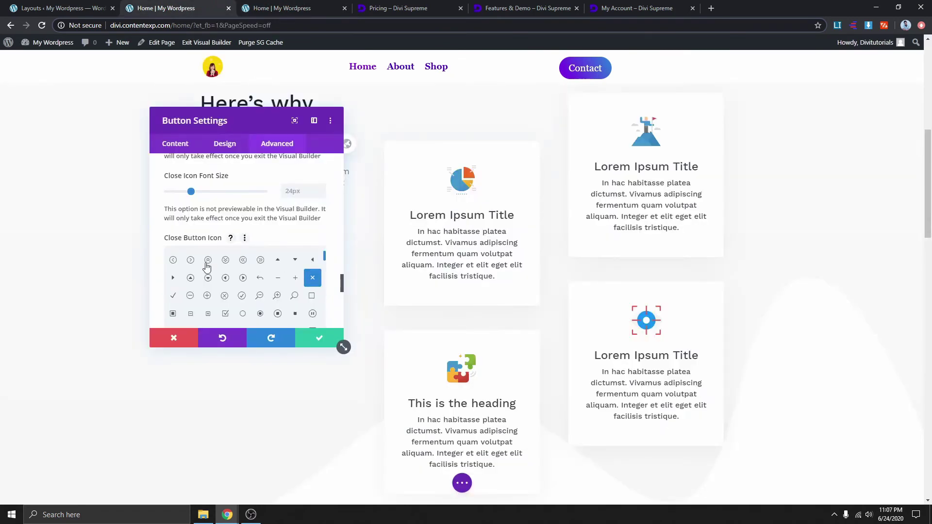
pyautogui.scroll(-3, 260, 283)
pyautogui.scroll(-5, 256, 281)
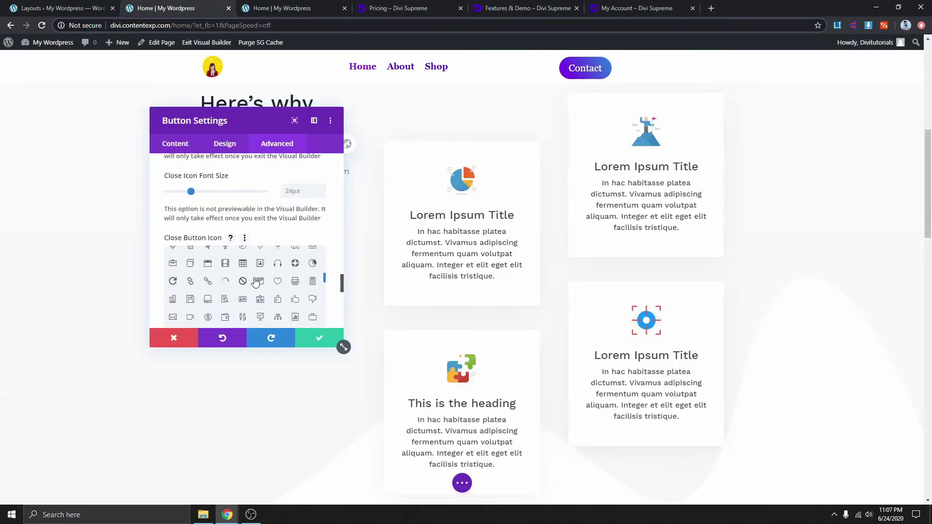
pyautogui.scroll(-2, 282, 275)
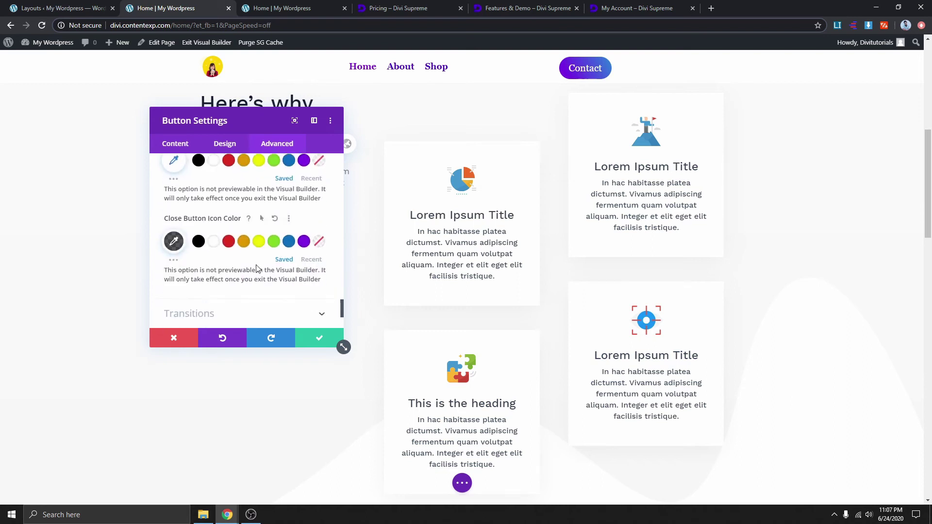
pyautogui.scroll(2, 262, 273)
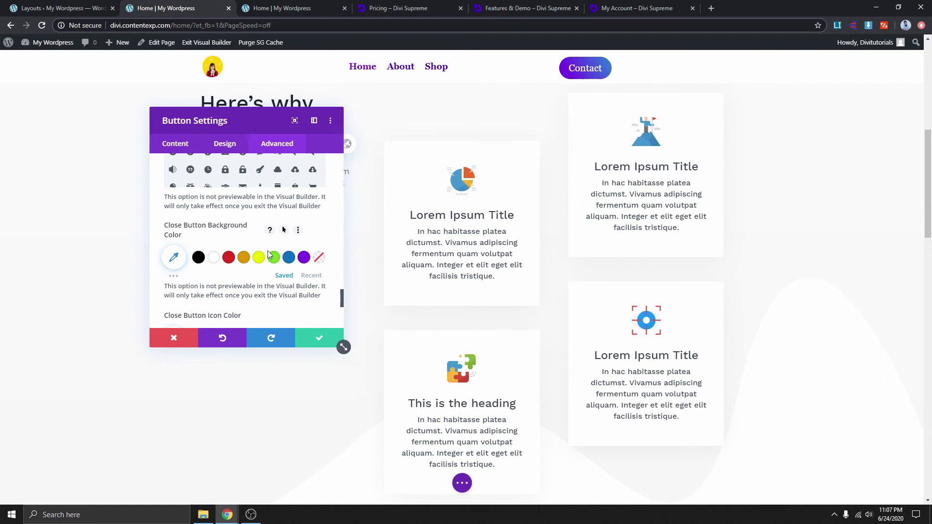
pyautogui.scroll(-5, 245, 263)
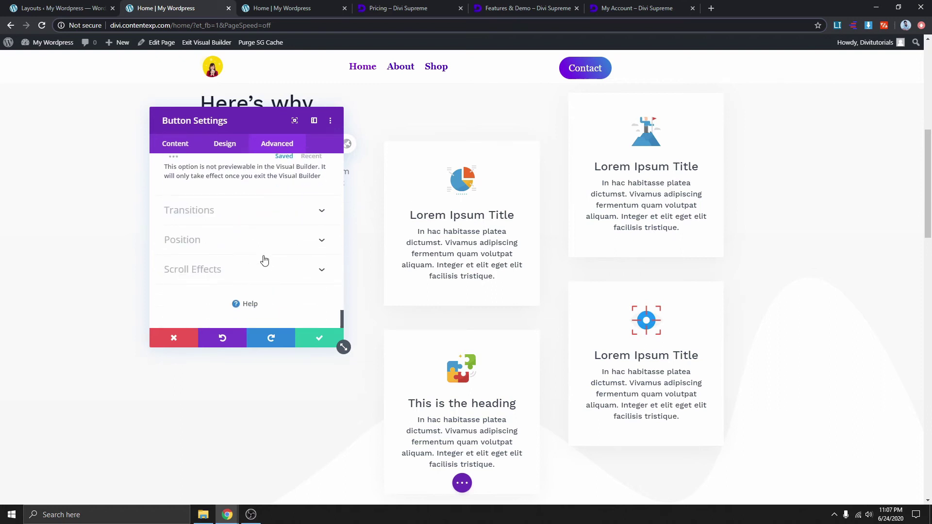
# Apply the button's popup settings and save the Home page
pyautogui.click(319, 342)
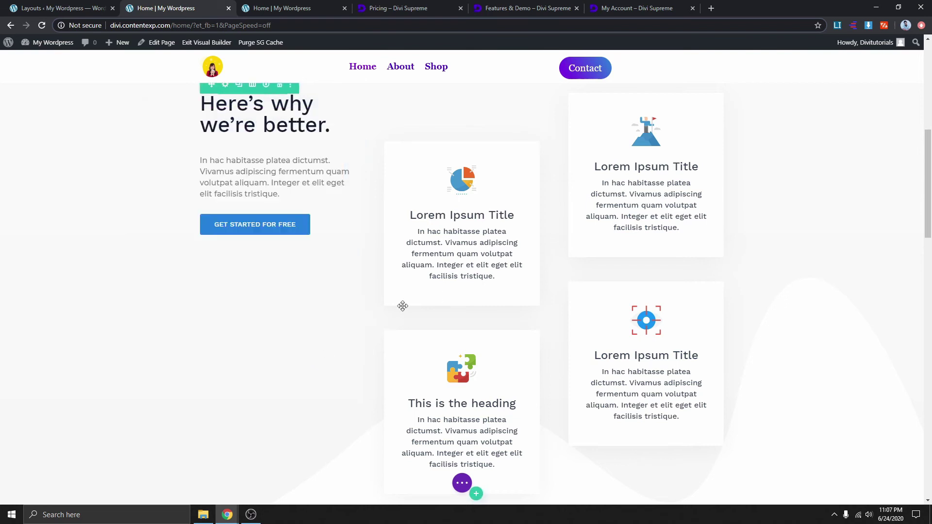
pyautogui.click(462, 484)
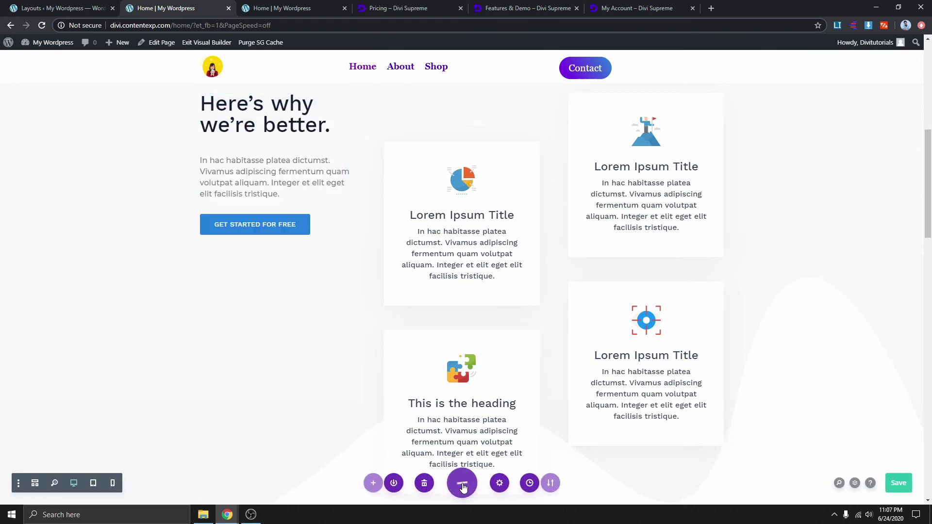
pyautogui.click(892, 484)
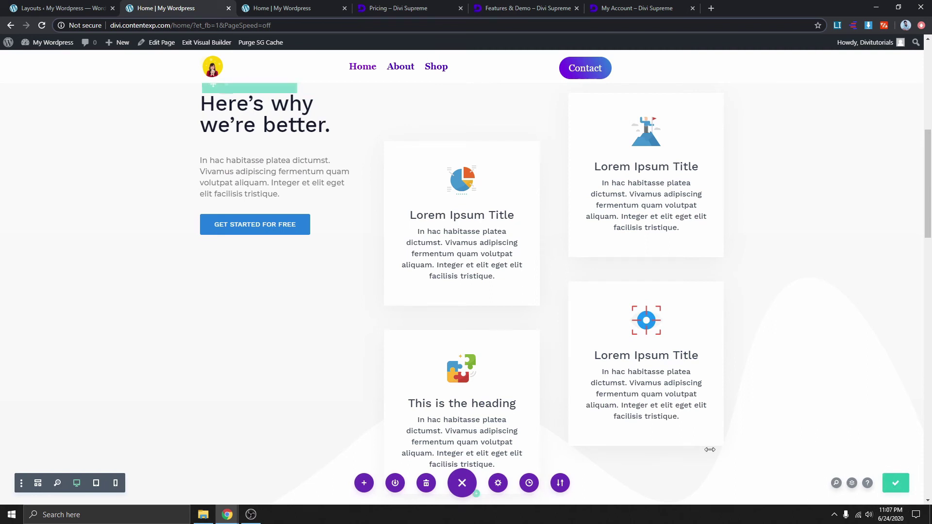
# Close the Contact popup, reload the published Home page, and preview the GET STARTED FOR FREE button's popup opening and closing
pyautogui.click(299, 7)
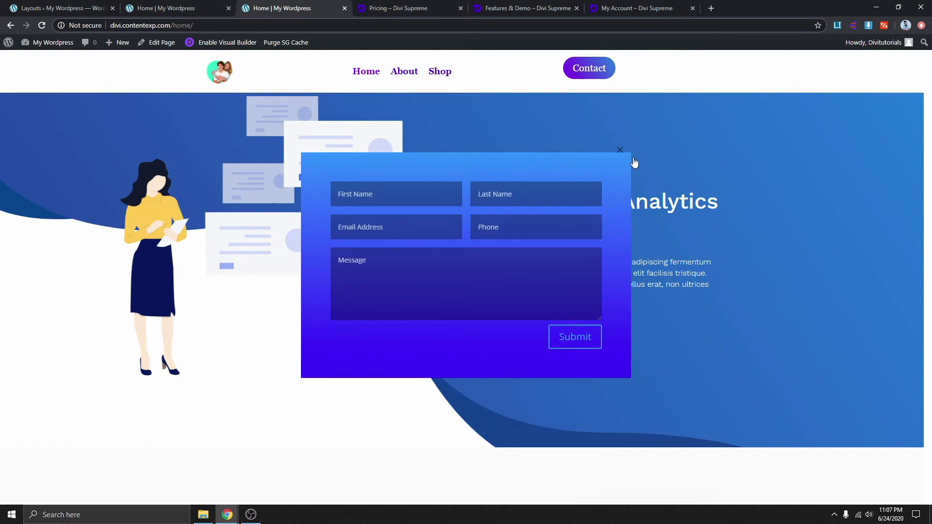
pyautogui.click(621, 151)
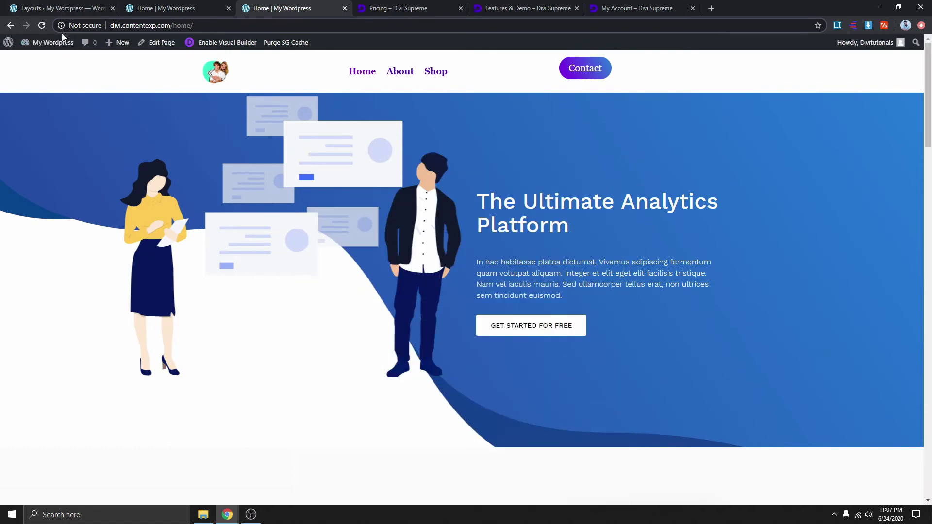
pyautogui.click(42, 26)
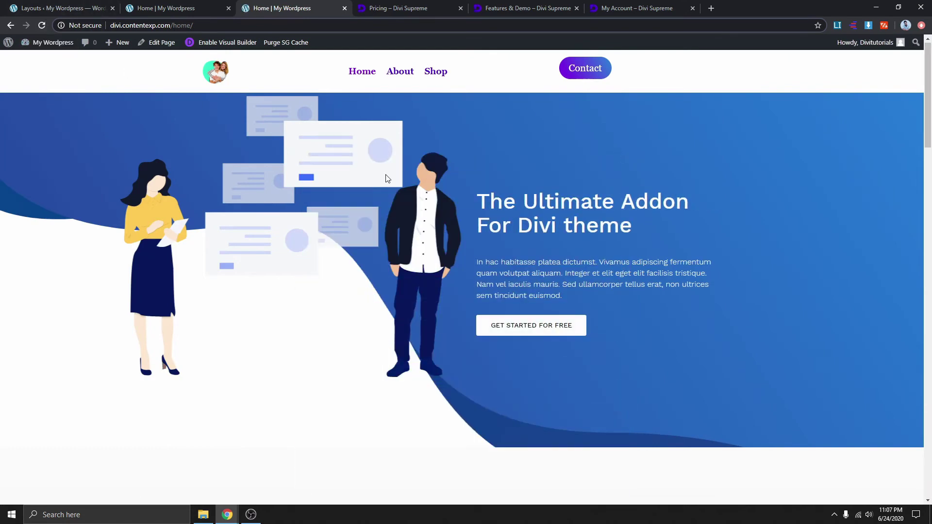
pyautogui.scroll(-3, 387, 178)
pyautogui.scroll(-7, 386, 184)
pyautogui.scroll(2, 383, 189)
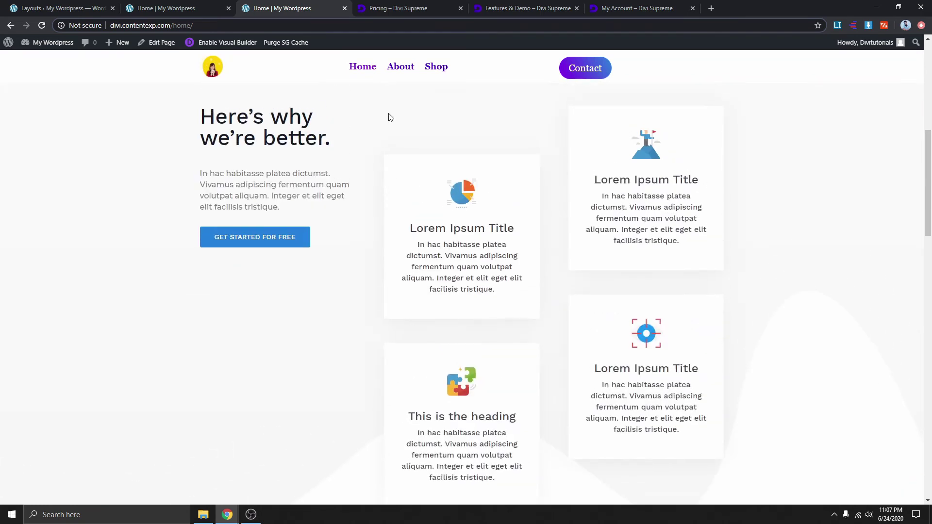
pyautogui.click(258, 238)
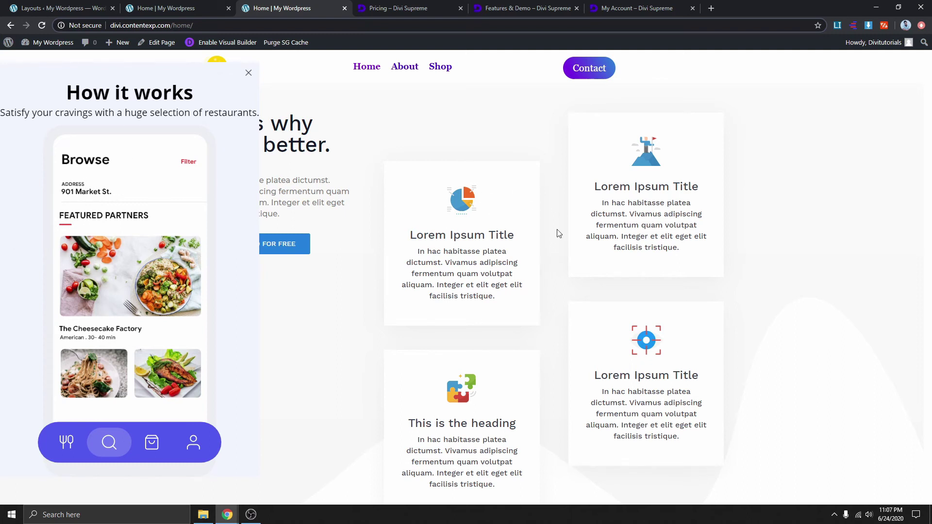
pyautogui.click(248, 74)
# Return to the Visual Builder, set the GET STARTED FOR FREE button's Popup Position to Center Right, and save the Home page
pyautogui.click(175, 10)
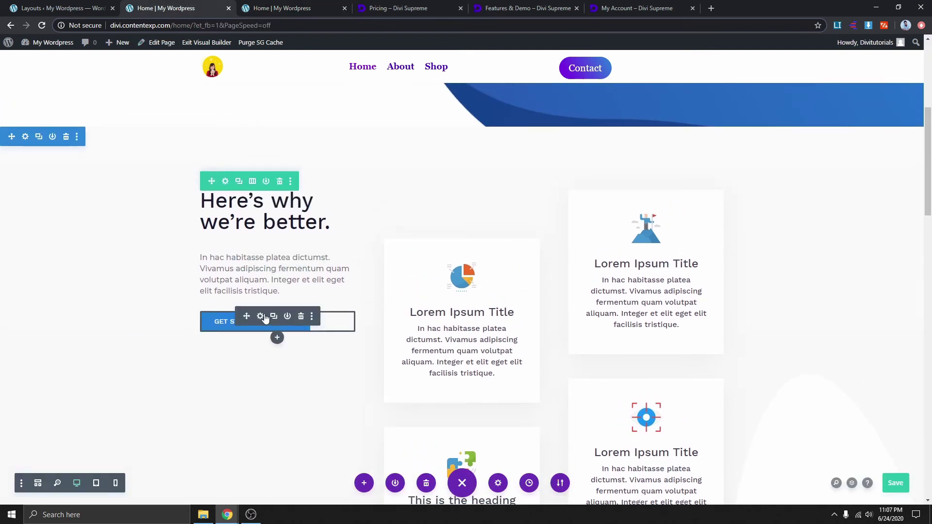
pyautogui.click(264, 317)
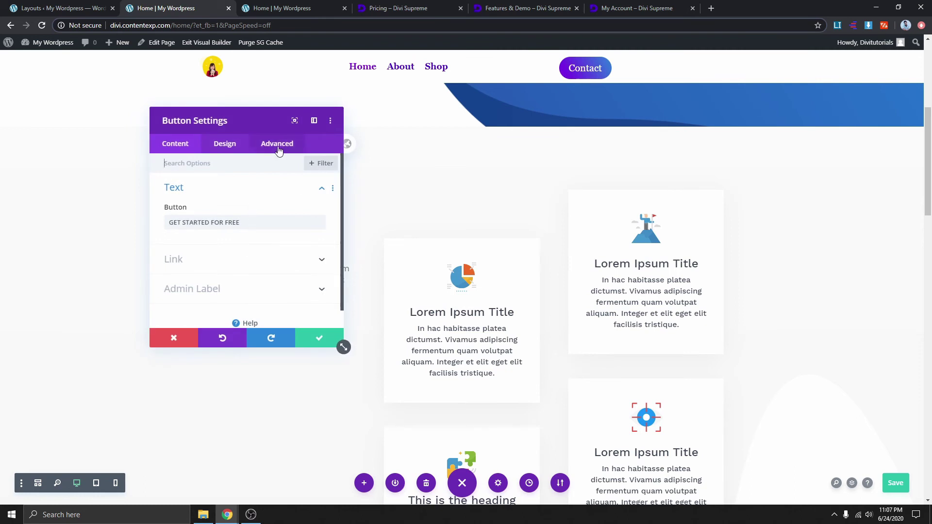
pyautogui.click(278, 151)
pyautogui.scroll(-2, 235, 220)
pyautogui.click(209, 228)
pyautogui.scroll(-8, 242, 243)
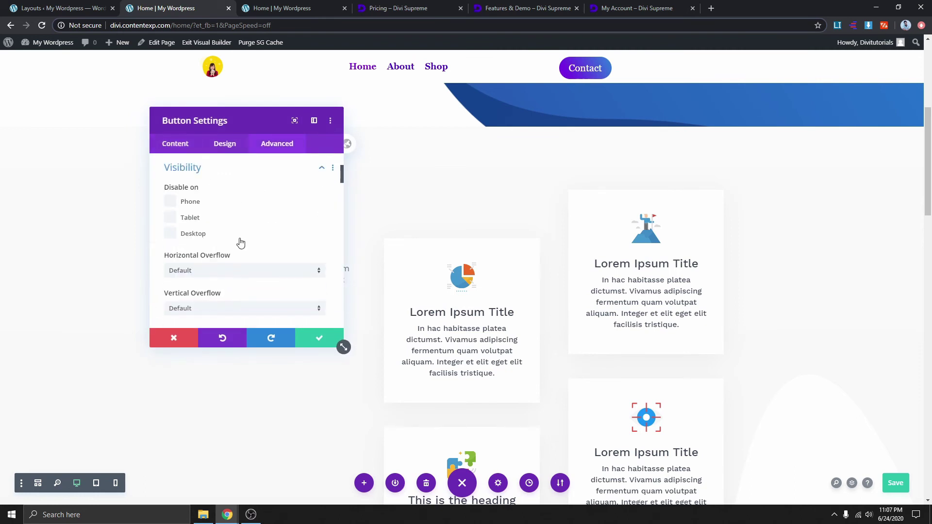
pyautogui.scroll(-4, 241, 243)
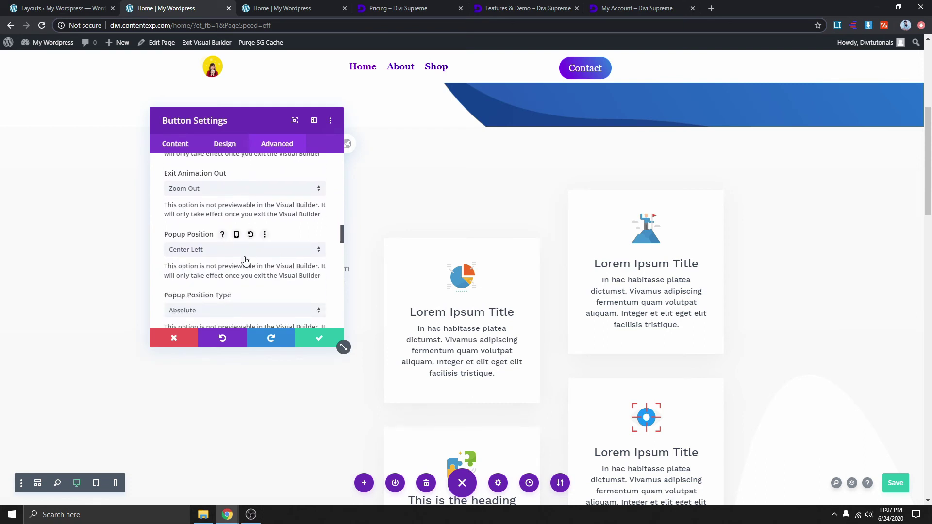
pyautogui.scroll(-1, 245, 262)
pyautogui.click(214, 205)
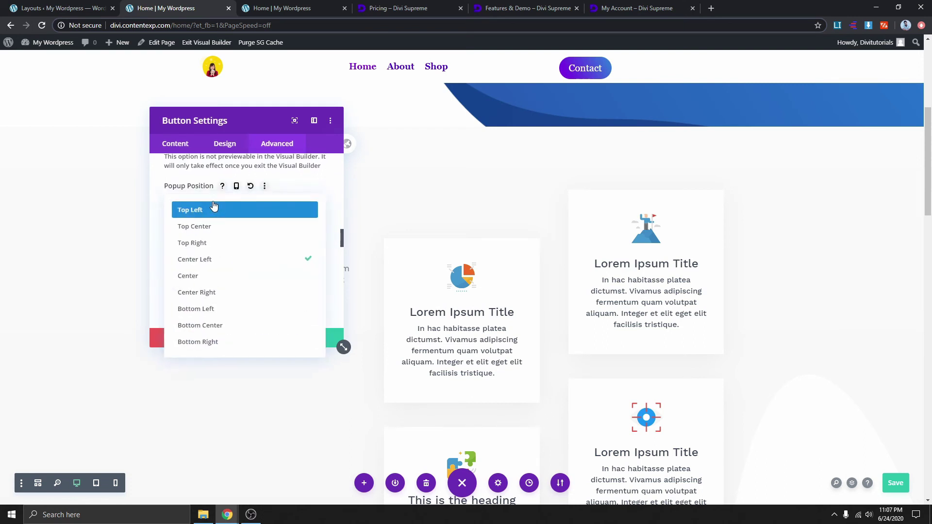
pyautogui.click(226, 293)
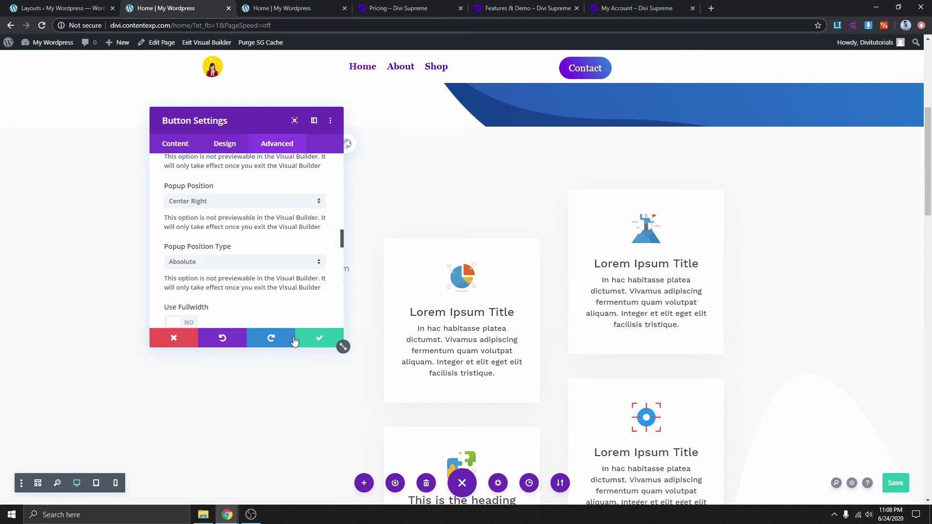
pyautogui.click(340, 344)
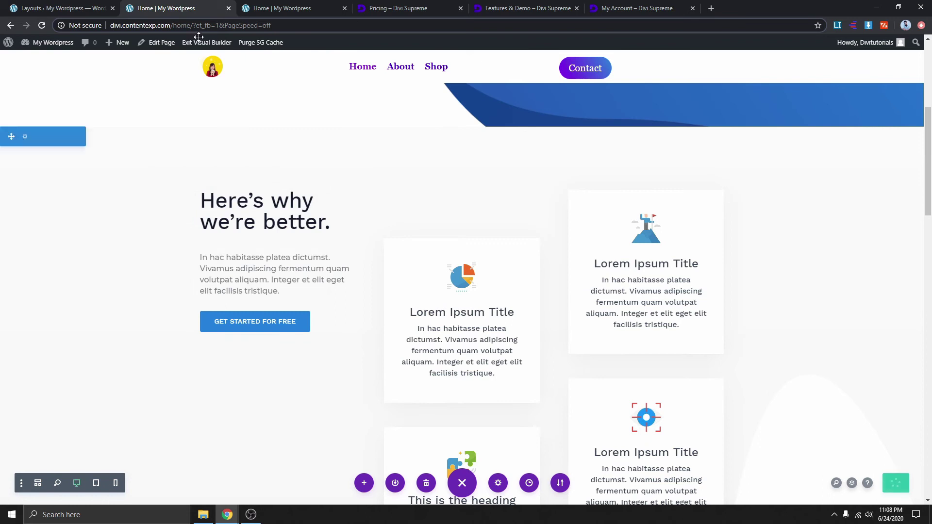
# Reload the published Home page and preview the GET STARTED FOR FREE button's popup opening and closing at its new position
pyautogui.click(288, 8)
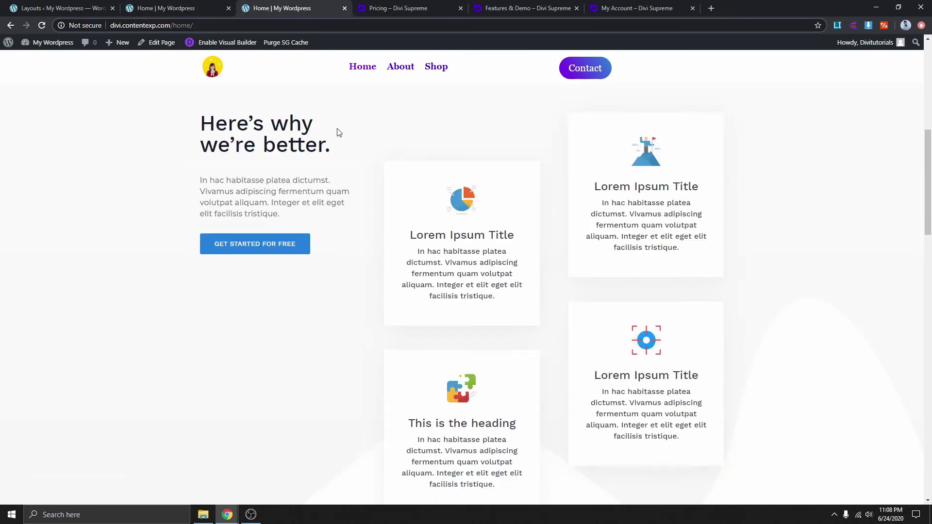
pyautogui.click(41, 25)
pyautogui.click(257, 245)
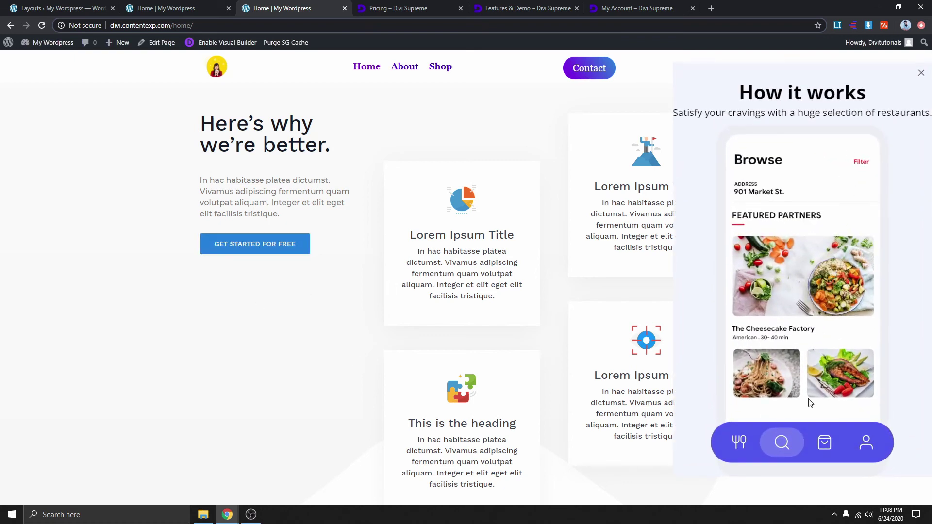
pyautogui.click(921, 74)
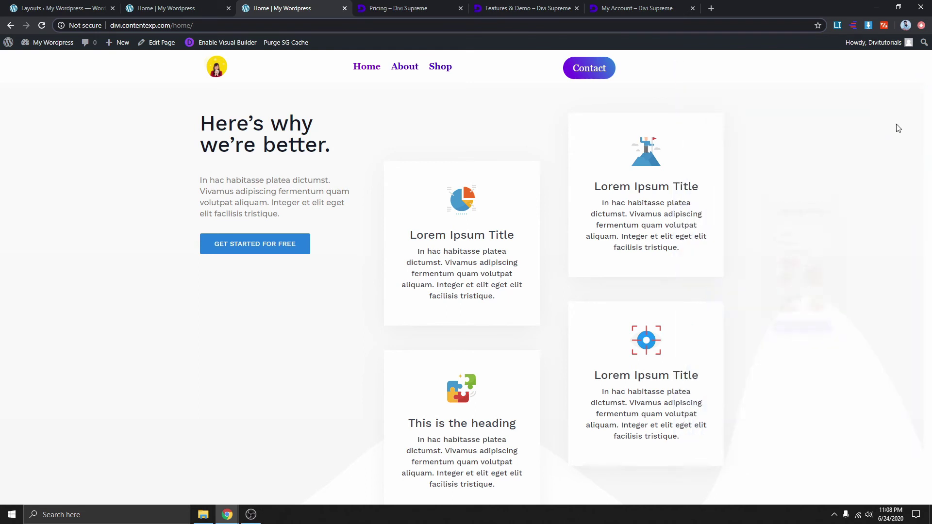
pyautogui.scroll(-3, 410, 298)
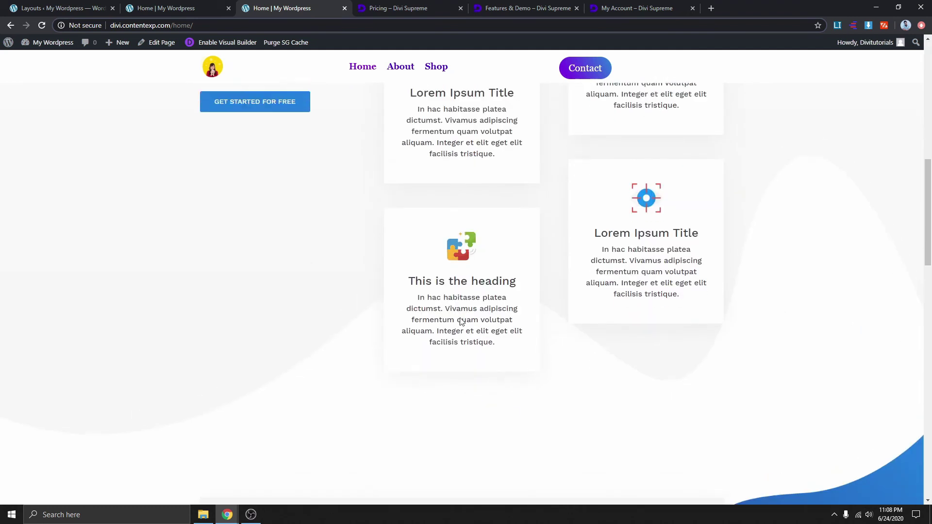
pyautogui.scroll(4, 414, 244)
pyautogui.scroll(2, 414, 244)
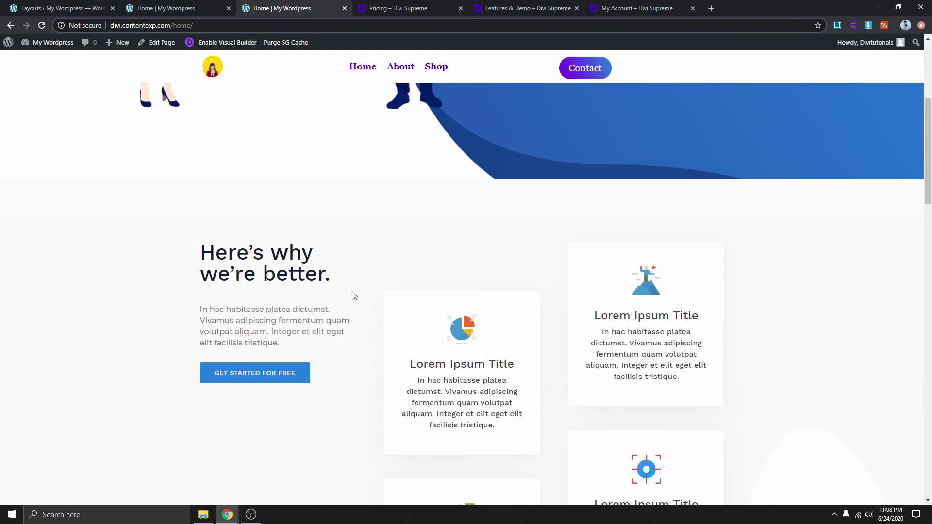
pyautogui.scroll(1, 354, 295)
# In the Visual Builder, try enabling Use Popup for the "Here's why we're better." text module and switch it back off
pyautogui.click(160, 8)
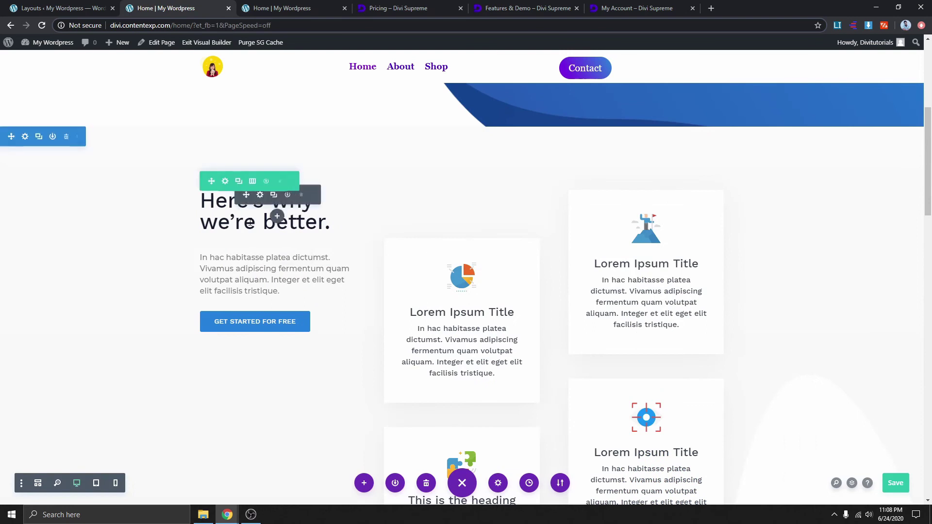
pyautogui.click(261, 195)
pyautogui.click(283, 145)
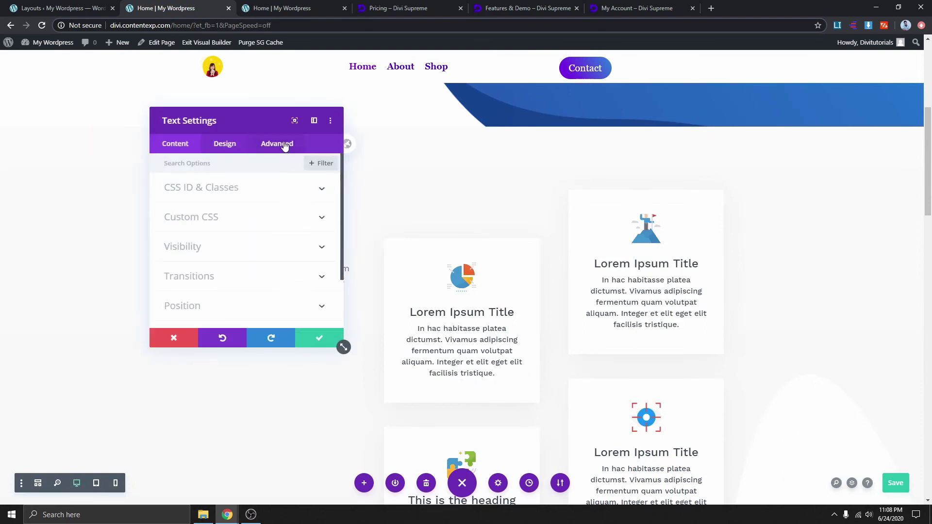
pyautogui.scroll(-3, 270, 194)
pyautogui.click(209, 182)
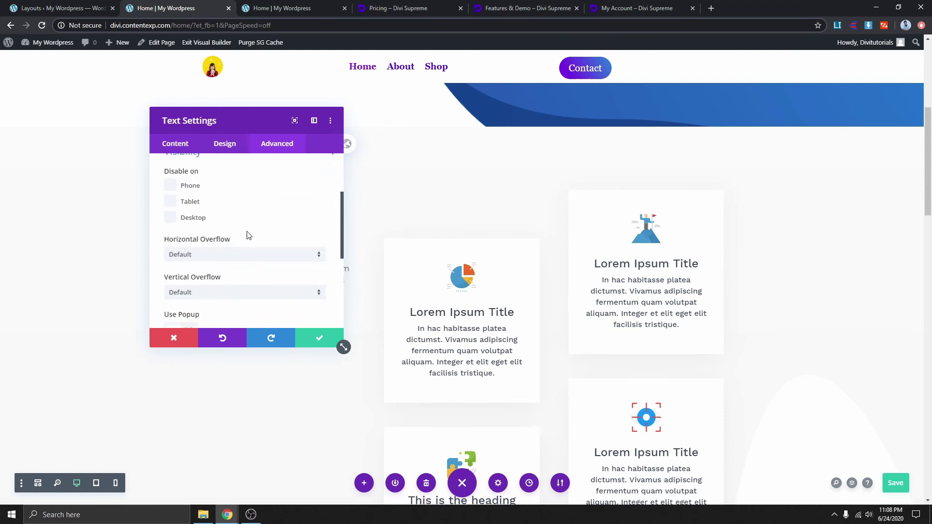
pyautogui.scroll(-4, 249, 235)
pyautogui.scroll(3, 248, 235)
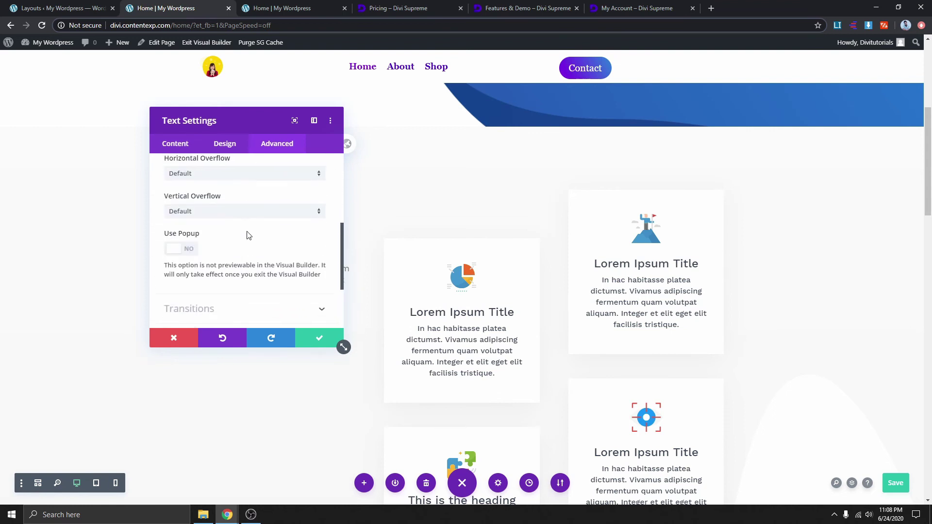
pyautogui.click(188, 250)
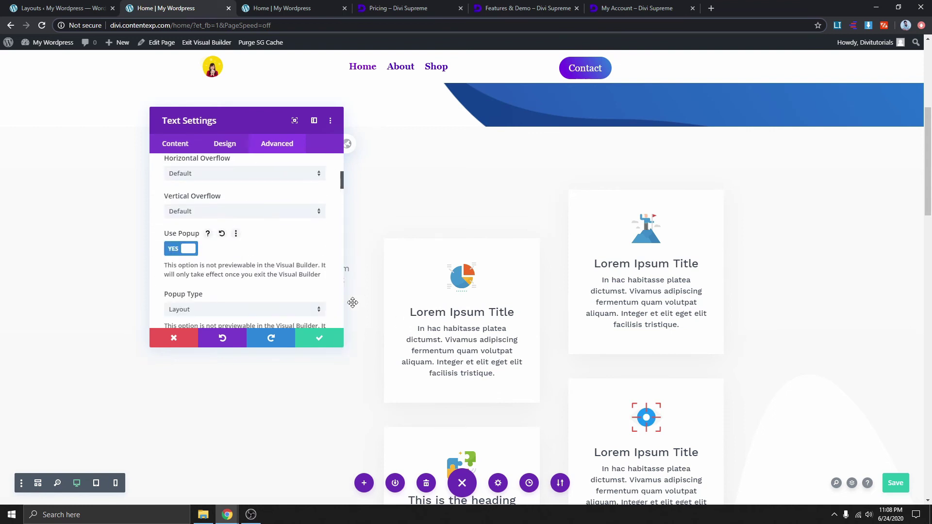
pyautogui.click(182, 249)
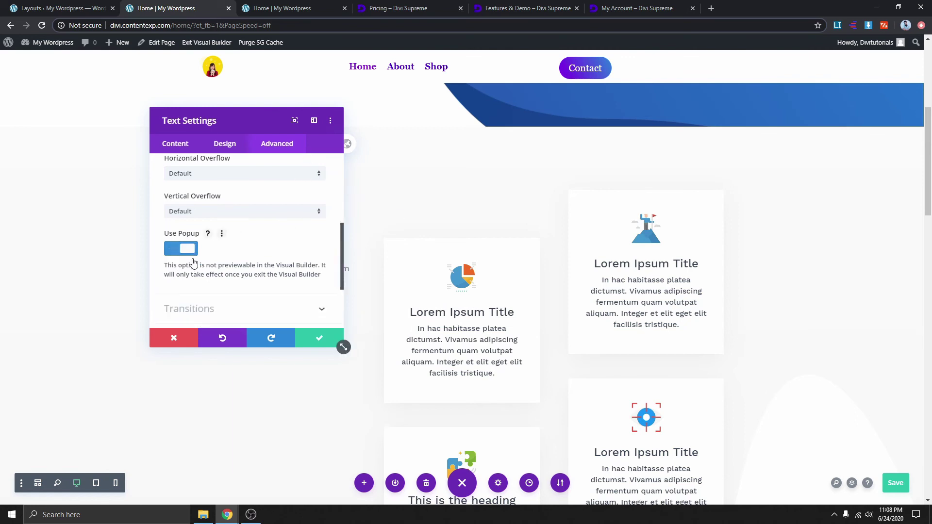
pyautogui.click(319, 313)
# Save the Home page and preview the header Contact button's popup on the published page, closing it again
pyautogui.scroll(5, 474, 195)
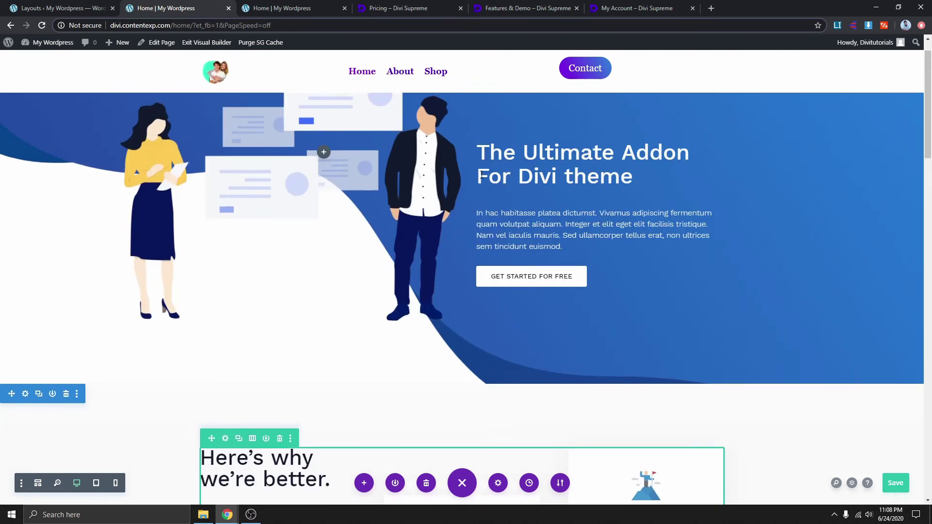
pyautogui.click(896, 483)
pyautogui.click(281, 9)
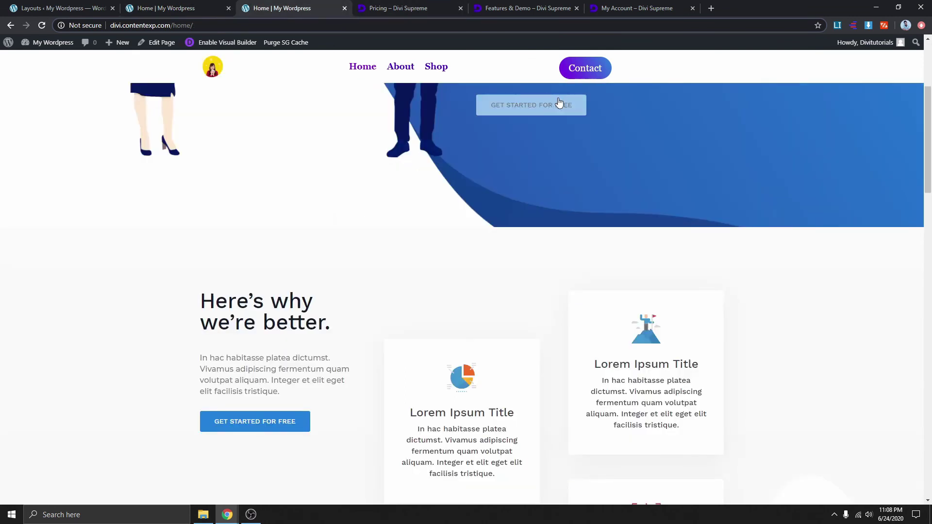
pyautogui.click(589, 71)
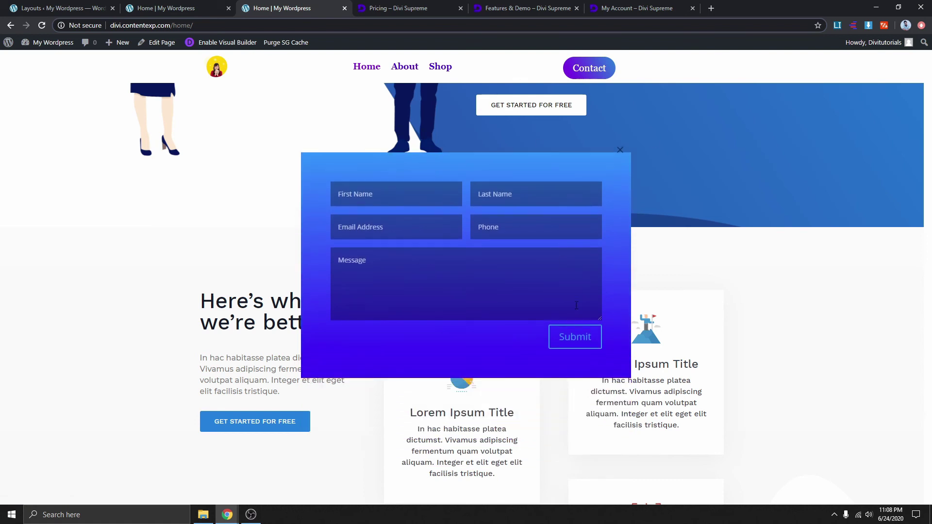
pyautogui.click(620, 152)
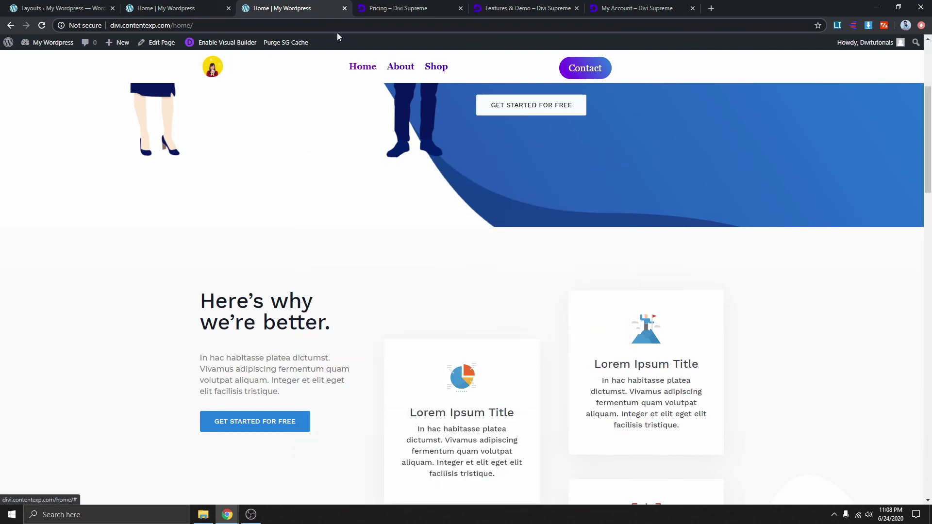
# Exit the Visual Builder and open the Global Header layout for editing in the Divi Theme Builder
pyautogui.click(156, 10)
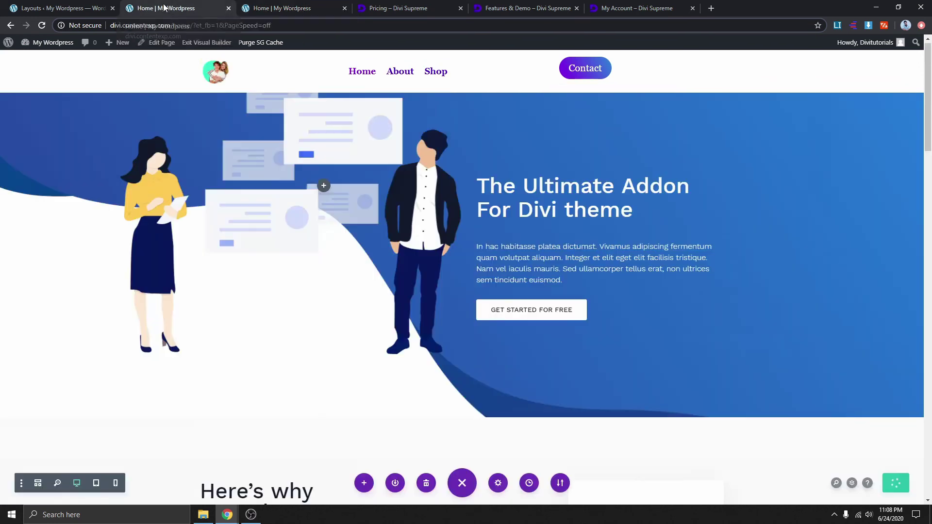
pyautogui.click(206, 42)
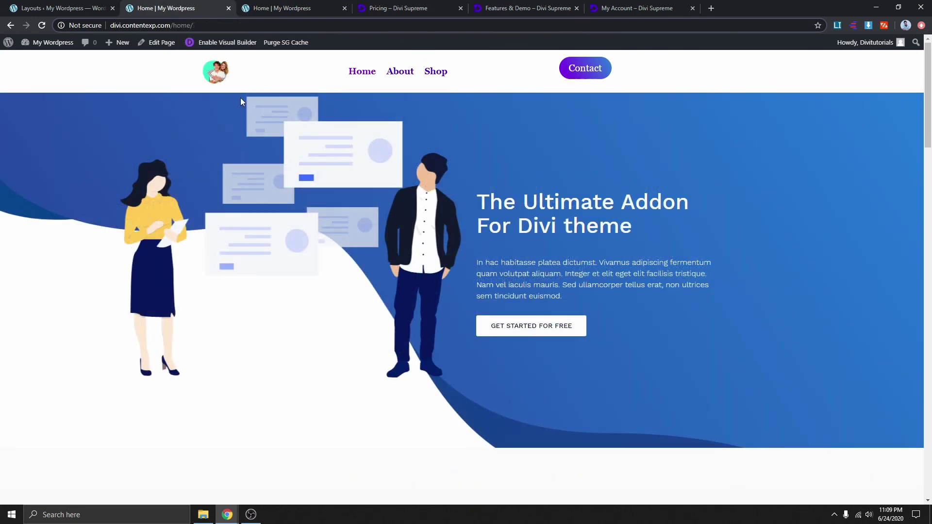
pyautogui.click(45, 8)
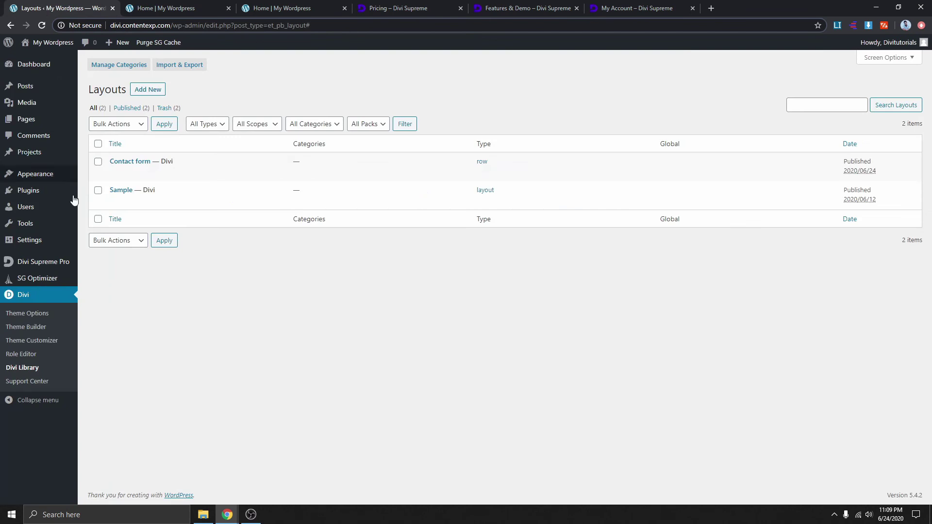
pyautogui.click(27, 333)
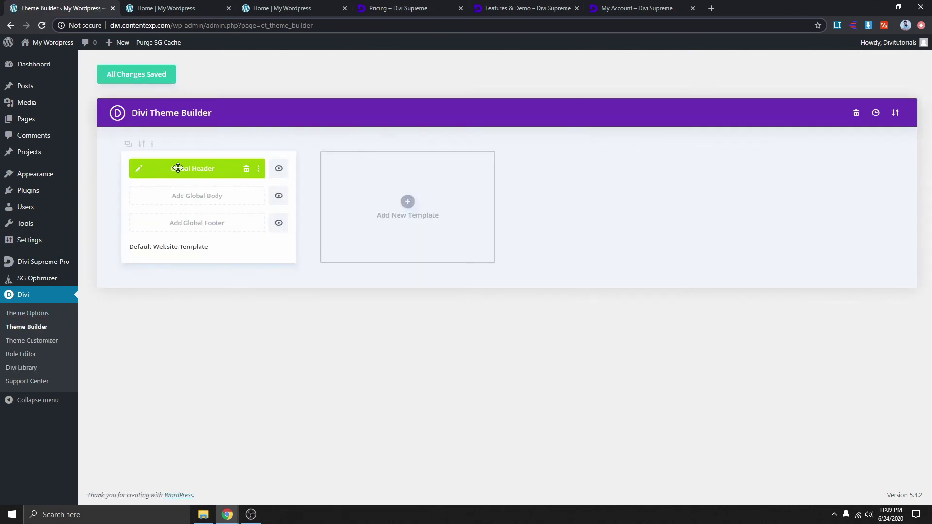
pyautogui.click(138, 170)
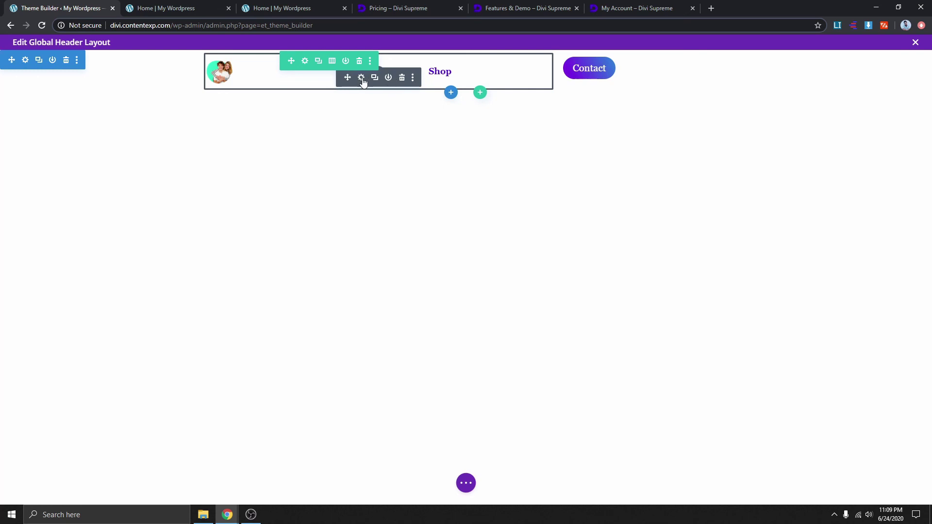
# Set the header Contact button's Popup (Divi Library) layout to Sample and apply the button settings
pyautogui.click(361, 78)
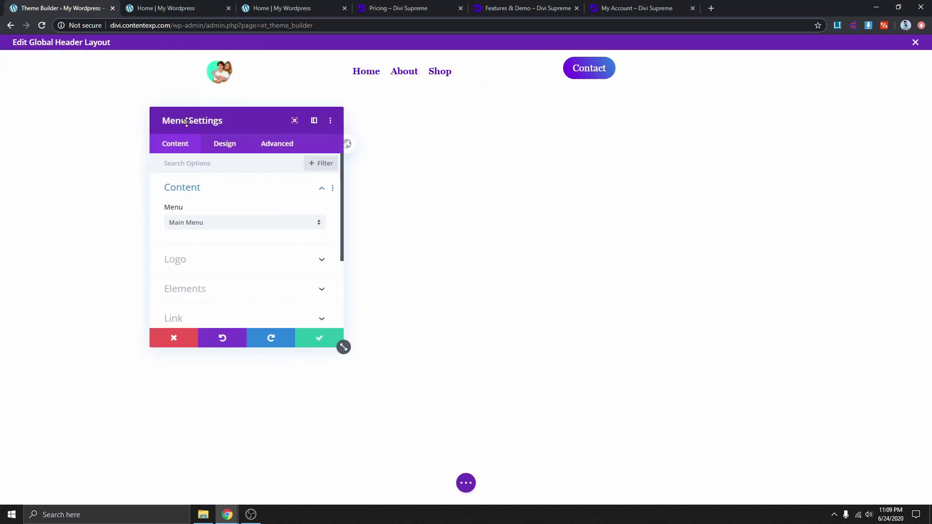
pyautogui.click(589, 68)
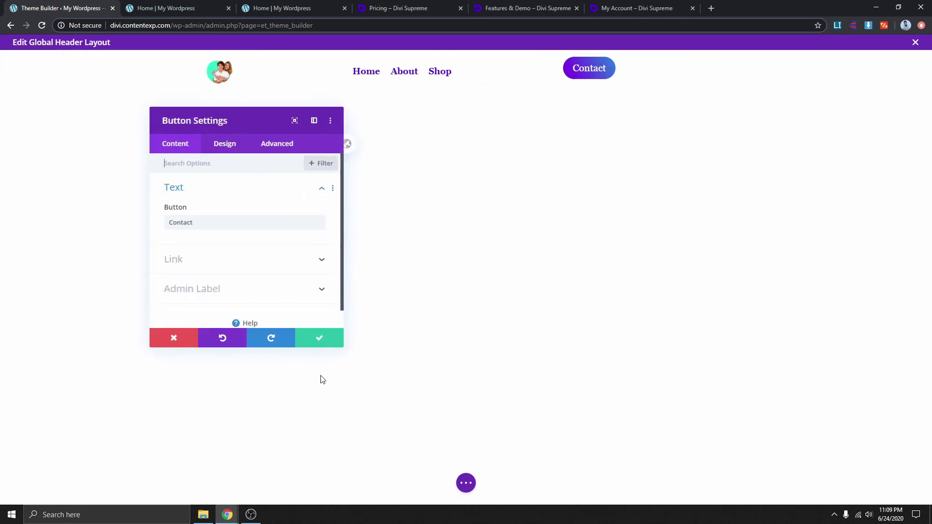
pyautogui.click(589, 72)
pyautogui.click(281, 154)
pyautogui.scroll(-3, 270, 262)
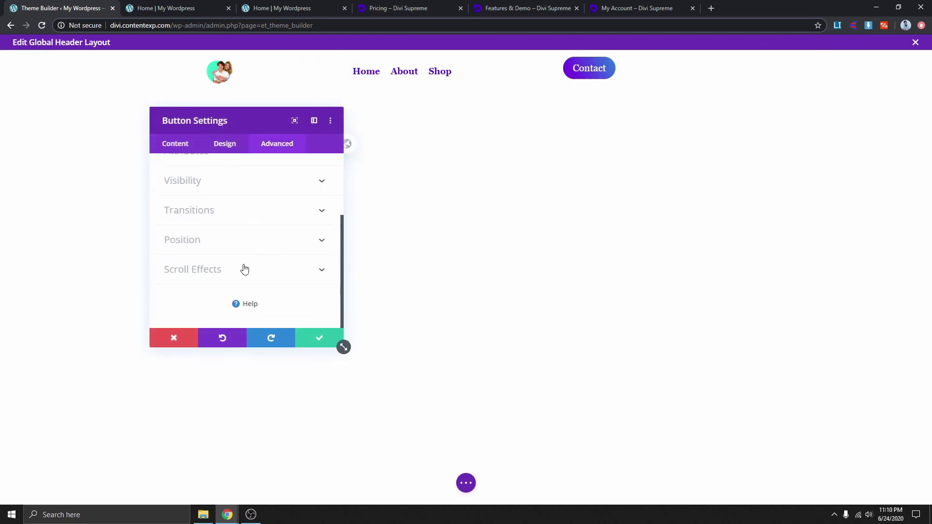
pyautogui.click(203, 193)
pyautogui.scroll(-5, 255, 252)
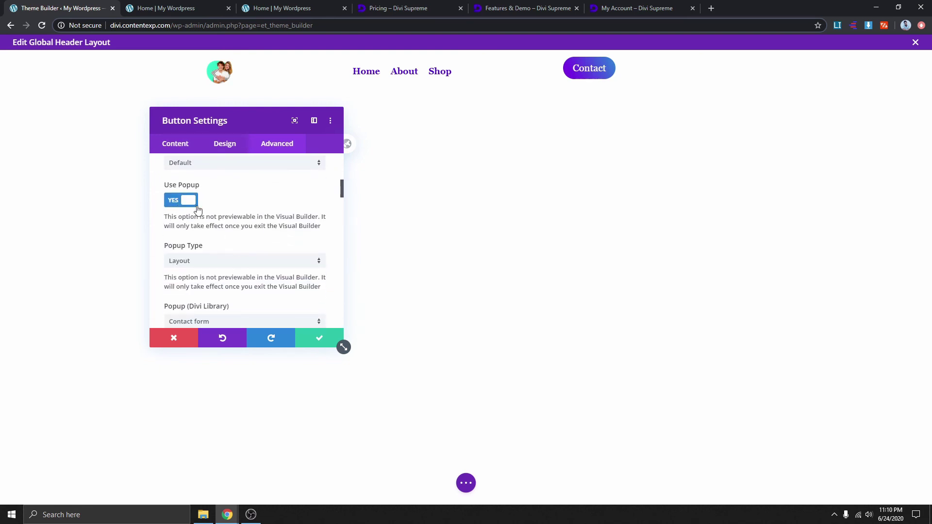
pyautogui.scroll(-2, 210, 214)
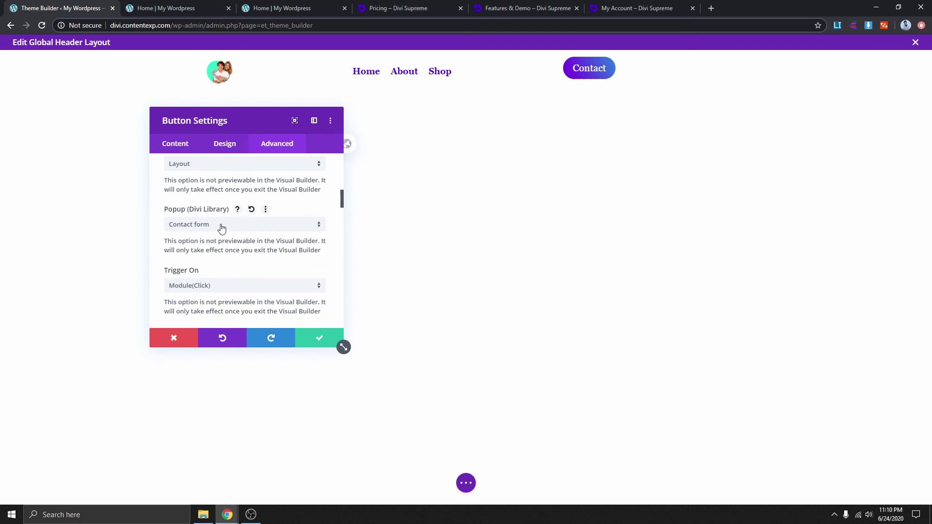
pyautogui.click(221, 227)
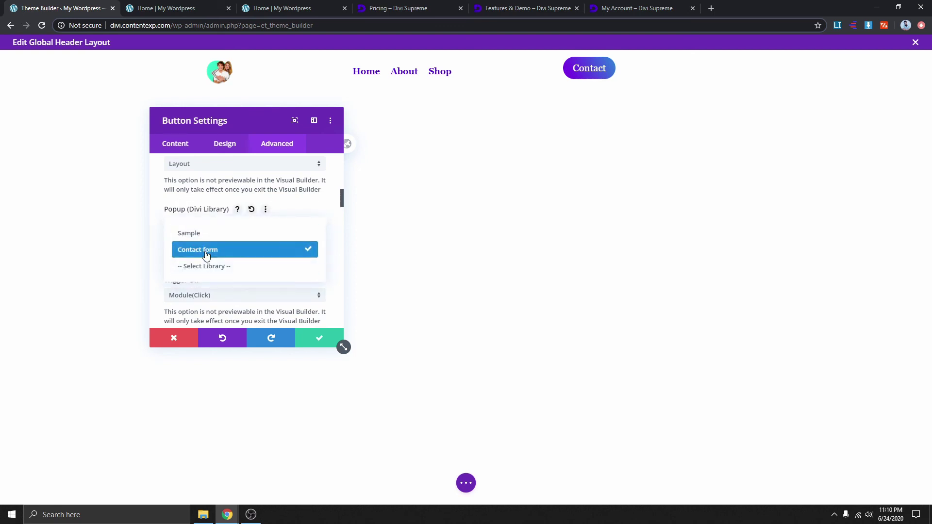
pyautogui.click(214, 234)
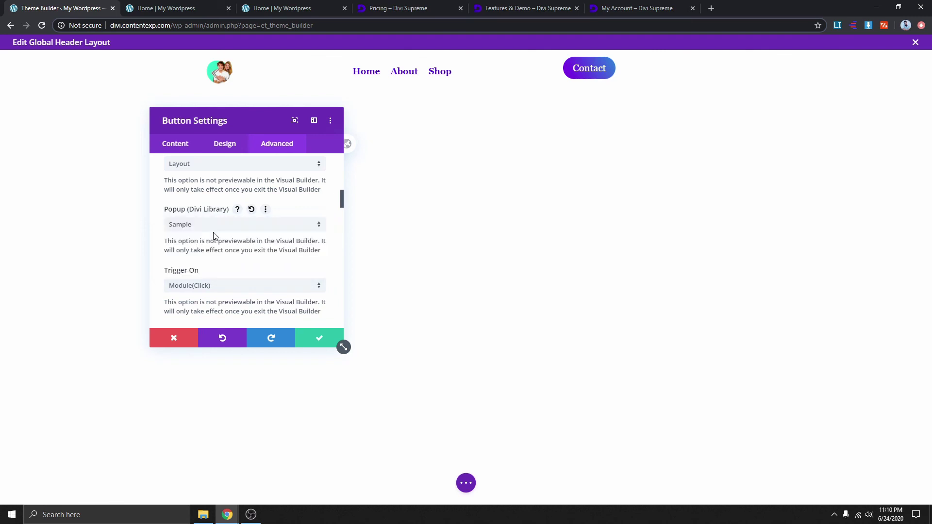
pyautogui.click(320, 339)
# Save the Global Header layout, close its editor, and save the Theme Builder changes
pyautogui.click(467, 483)
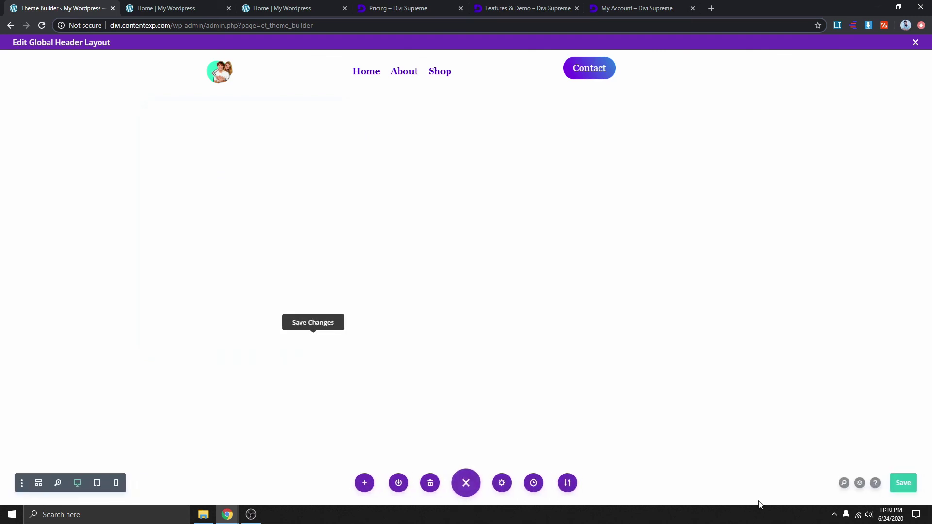
pyautogui.click(904, 483)
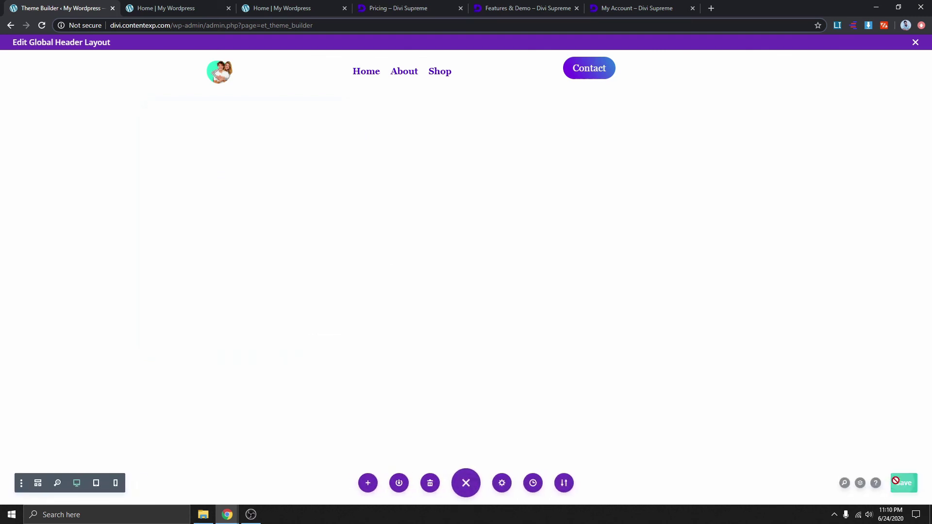
pyautogui.click(915, 42)
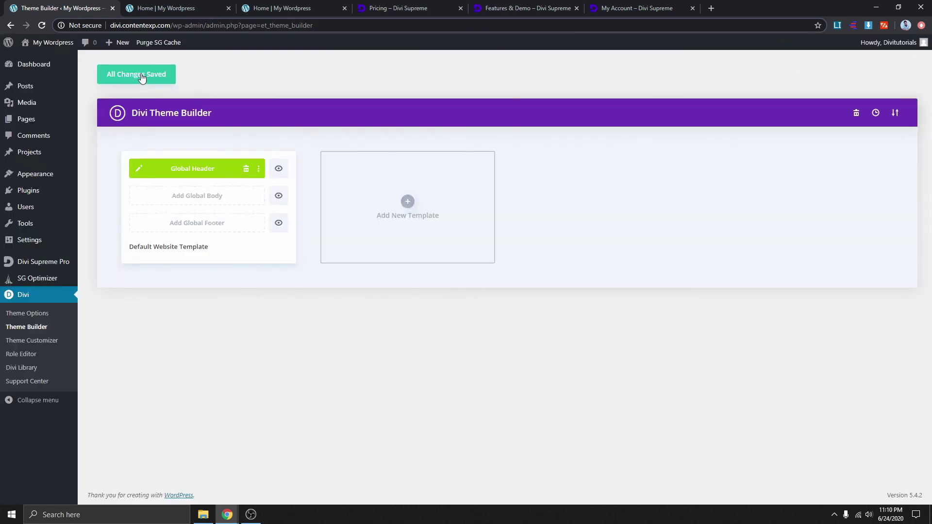
pyautogui.click(112, 75)
# Reload the published Home page and preview the Contact button's Sample layout popup opening and closing
pyautogui.click(277, 8)
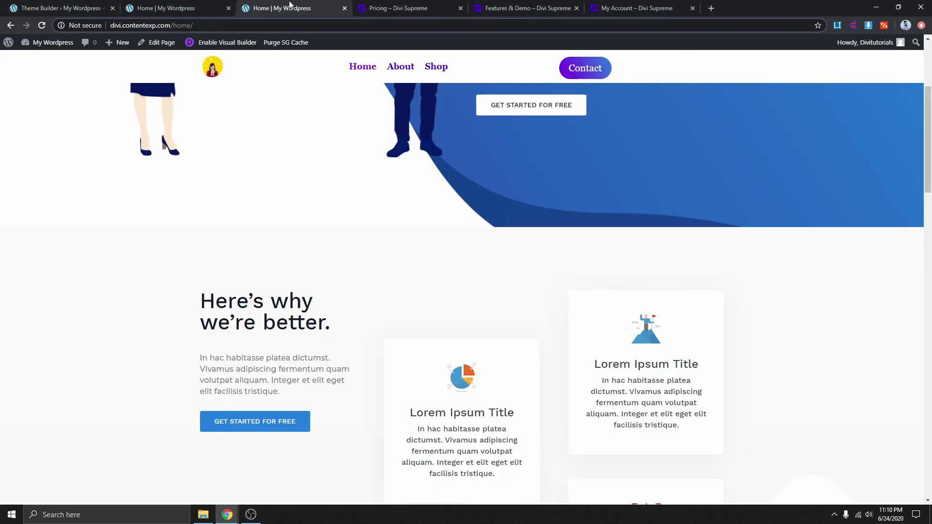
pyautogui.scroll(5, 363, 232)
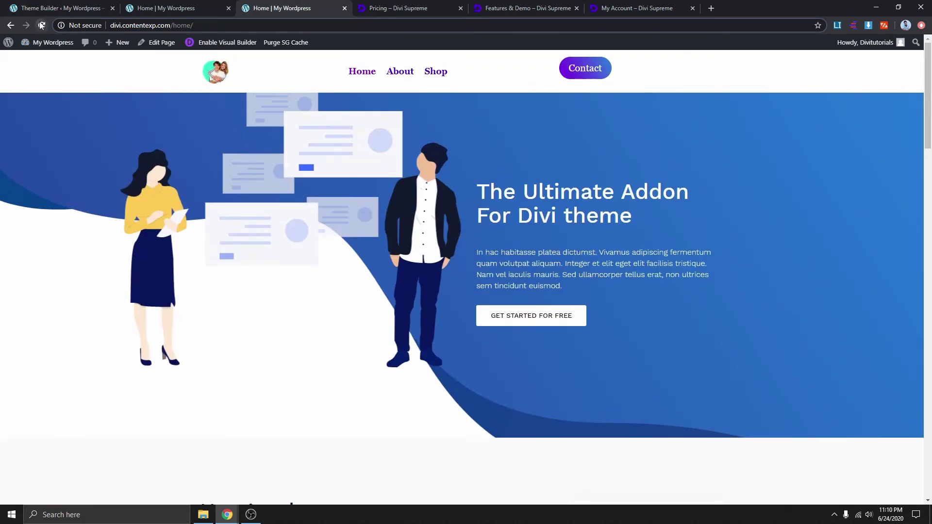
pyautogui.click(42, 25)
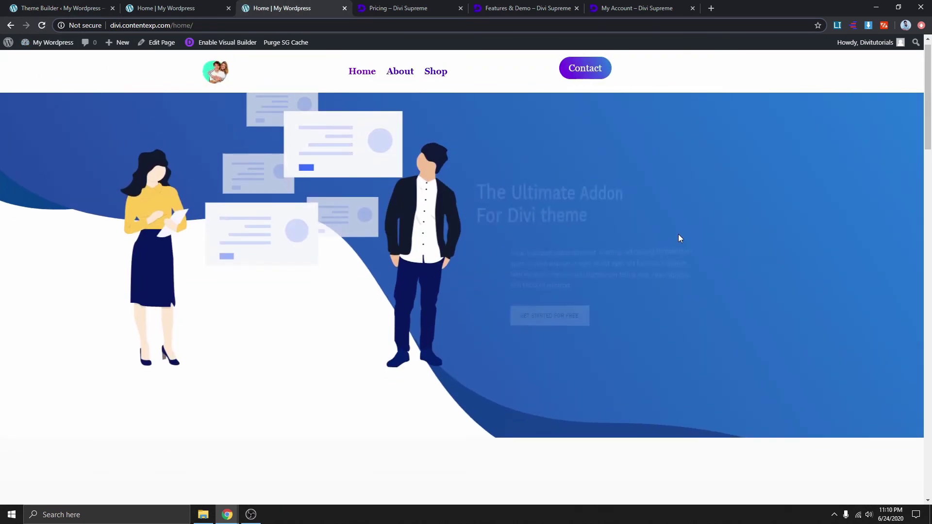
pyautogui.click(586, 68)
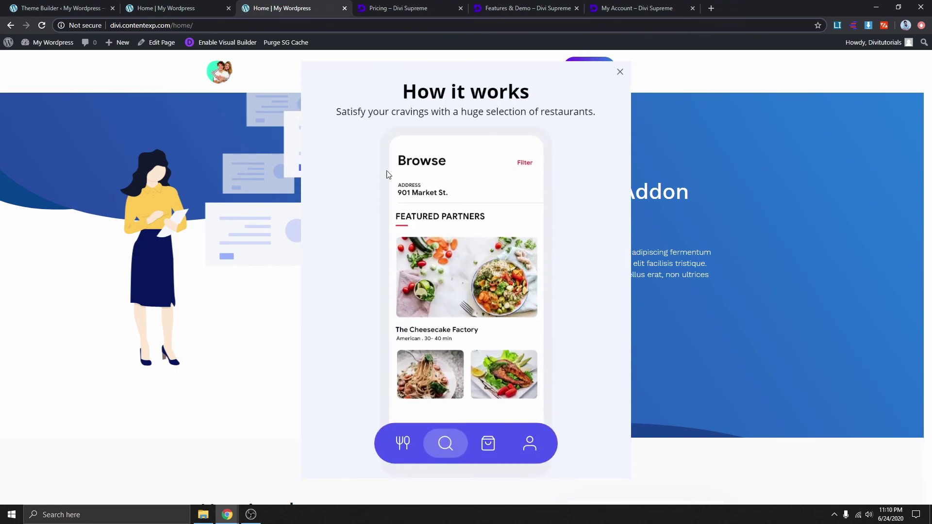
pyautogui.click(619, 72)
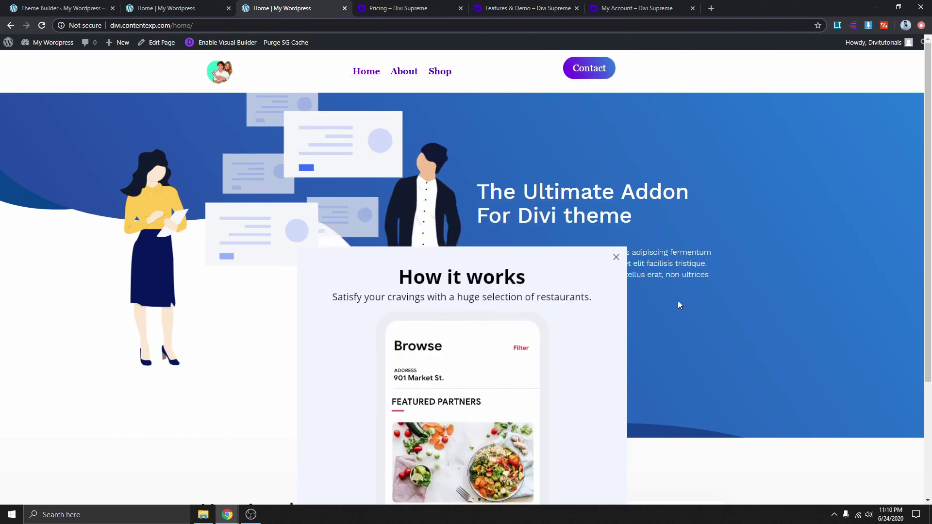
# Preview the hero Get Started For Free button's contact form popup and the How it works popup further down the Home page, closing each
pyautogui.click(544, 320)
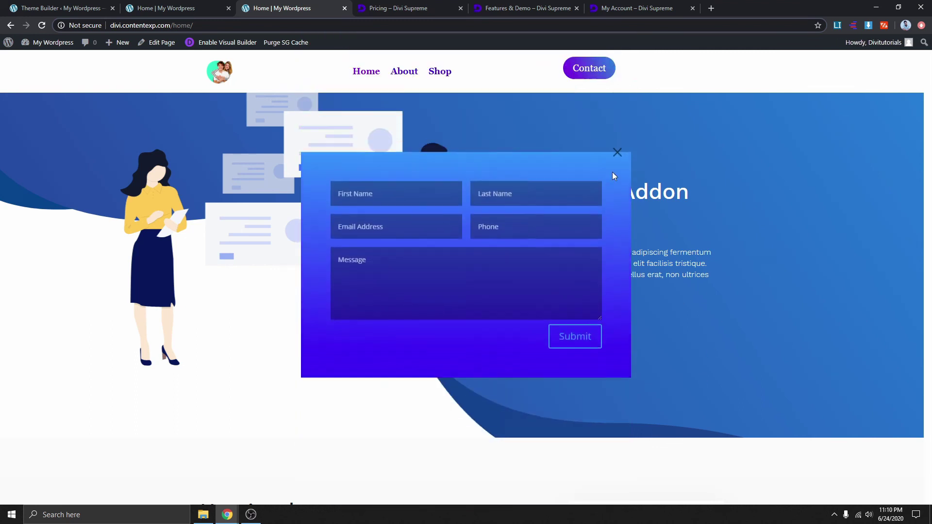
pyautogui.click(613, 154)
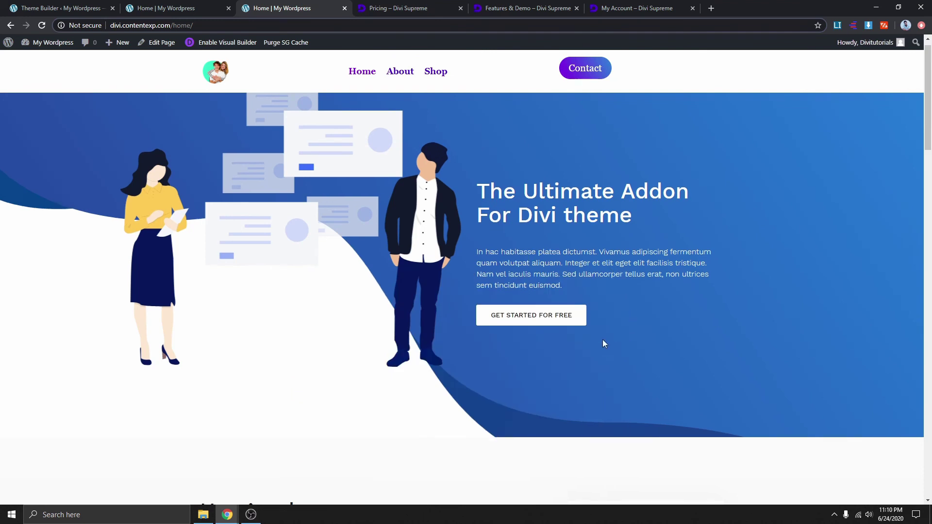
pyautogui.scroll(-6, 445, 289)
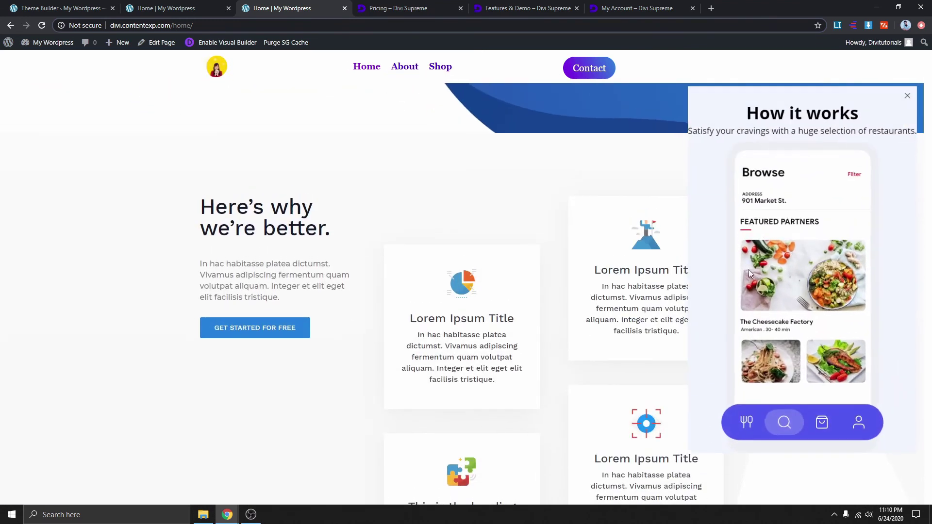
pyautogui.click(918, 75)
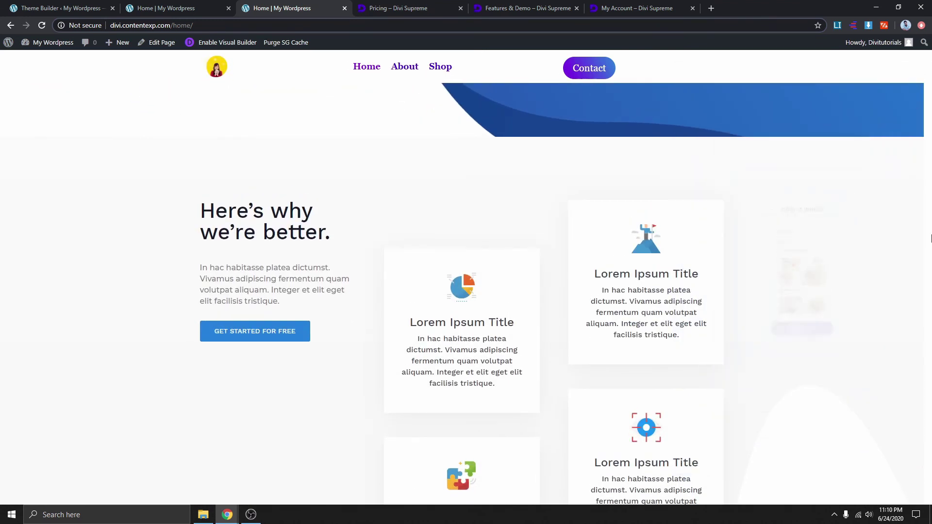
pyautogui.scroll(5, 660, 326)
pyautogui.scroll(1, 659, 327)
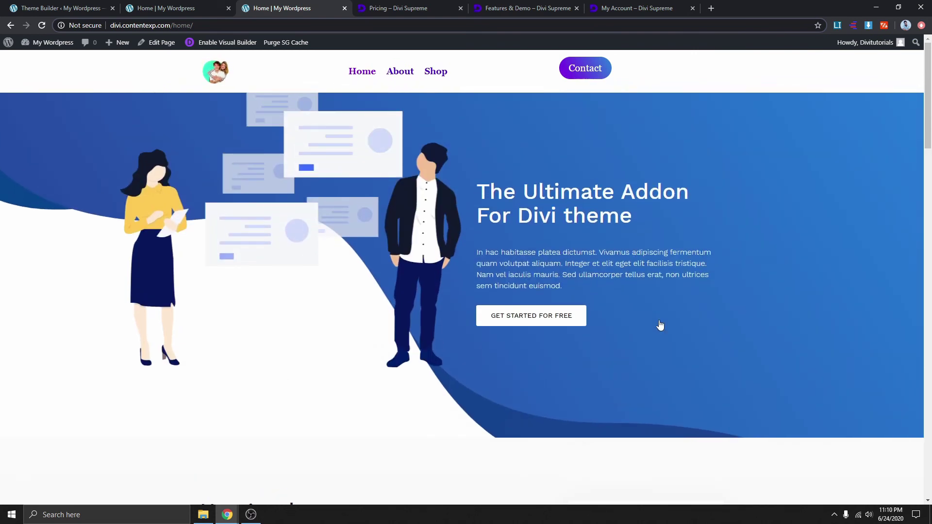
# Examine the Home page's fixed header and its logo at the top of the page and beside the lower sections
pyautogui.hotkey('ctrl', 'shift', 'Tab')
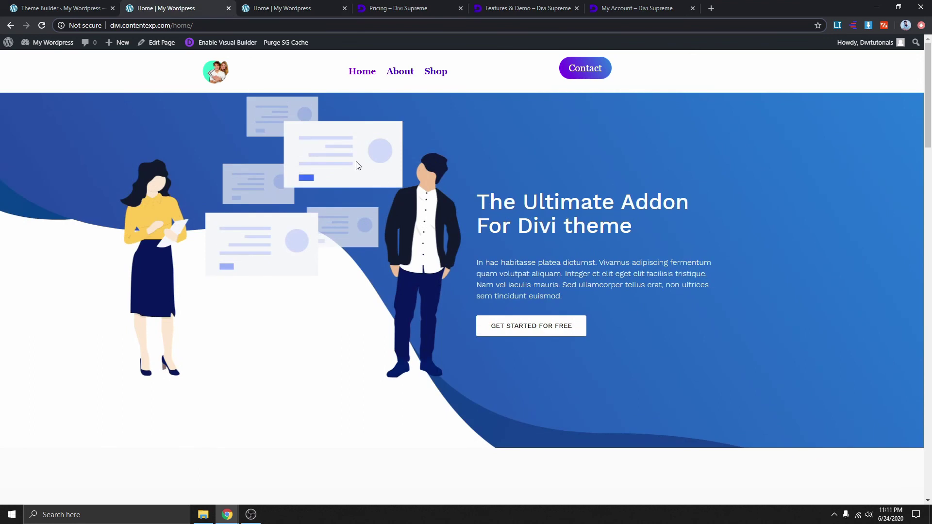
pyautogui.scroll(-3, 356, 165)
pyautogui.scroll(-1, 437, 247)
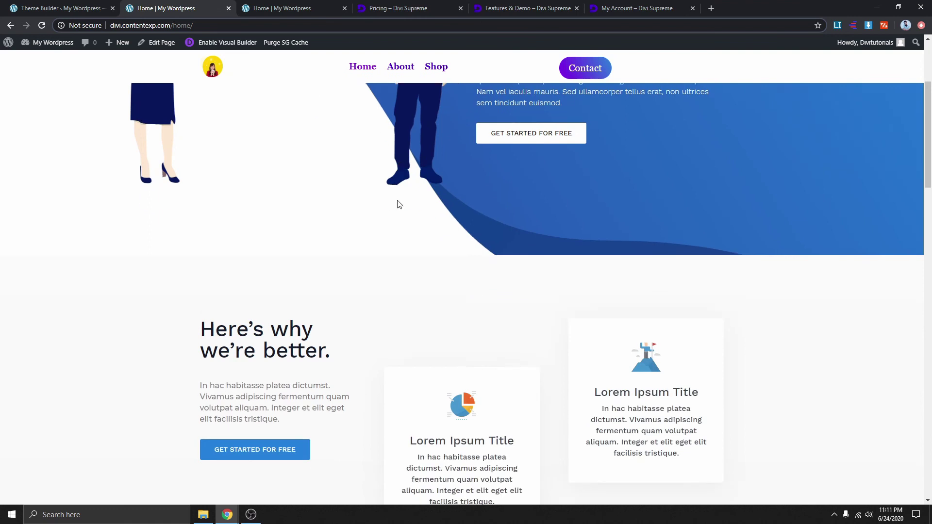
pyautogui.scroll(4, 397, 202)
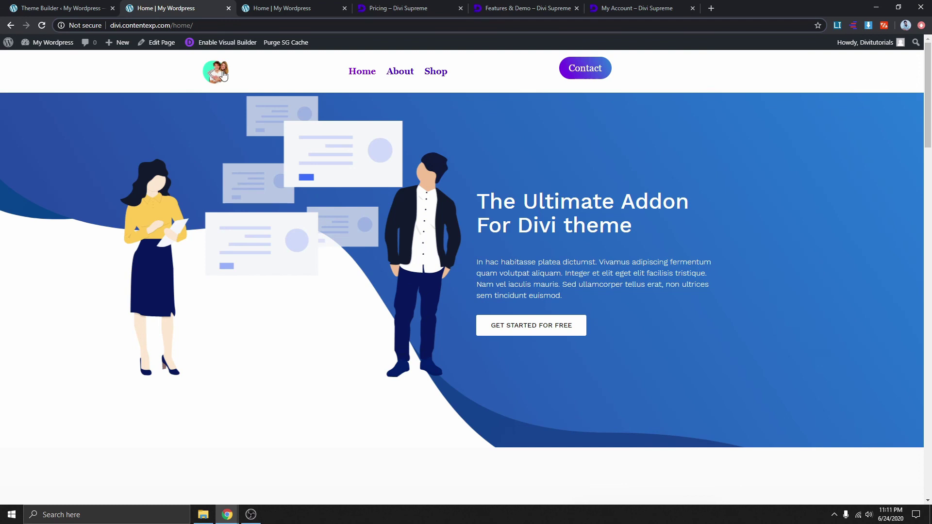
pyautogui.scroll(-3, 223, 80)
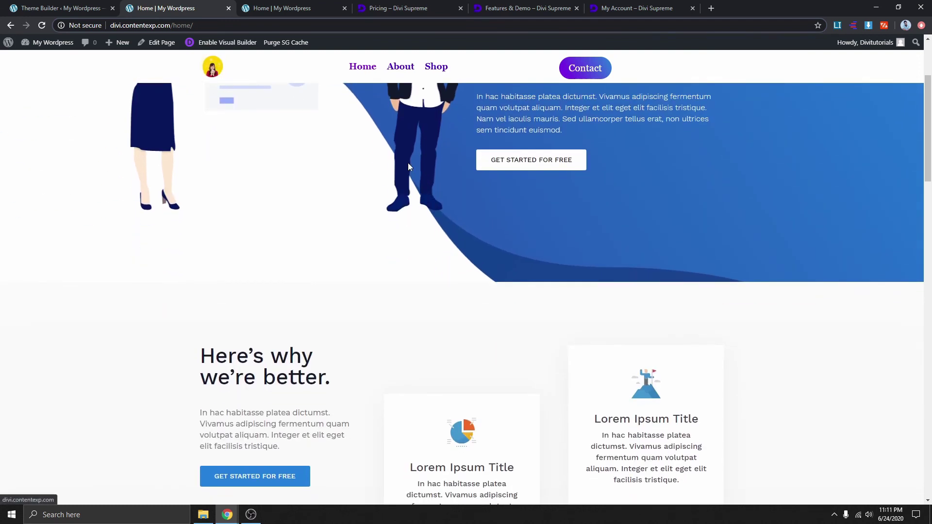
pyautogui.scroll(3, 480, 204)
pyautogui.scroll(-3, 424, 197)
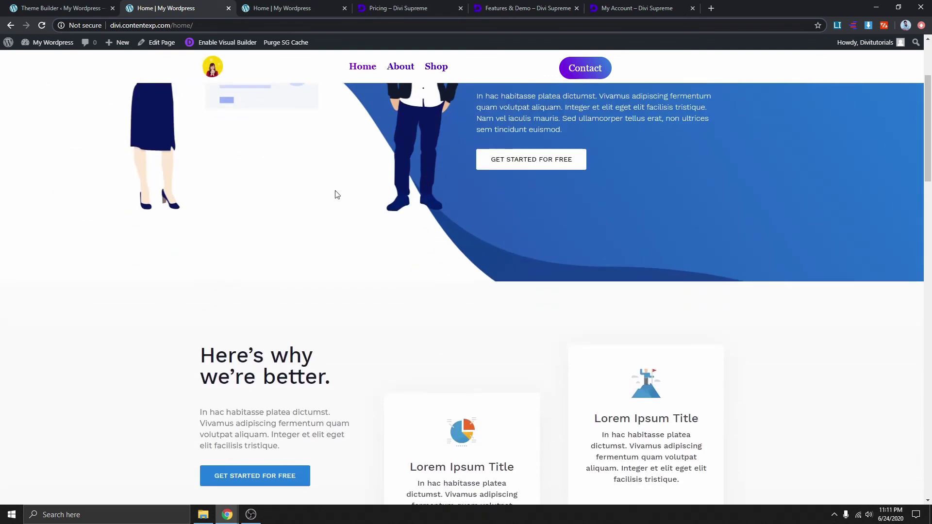
pyautogui.scroll(3, 335, 193)
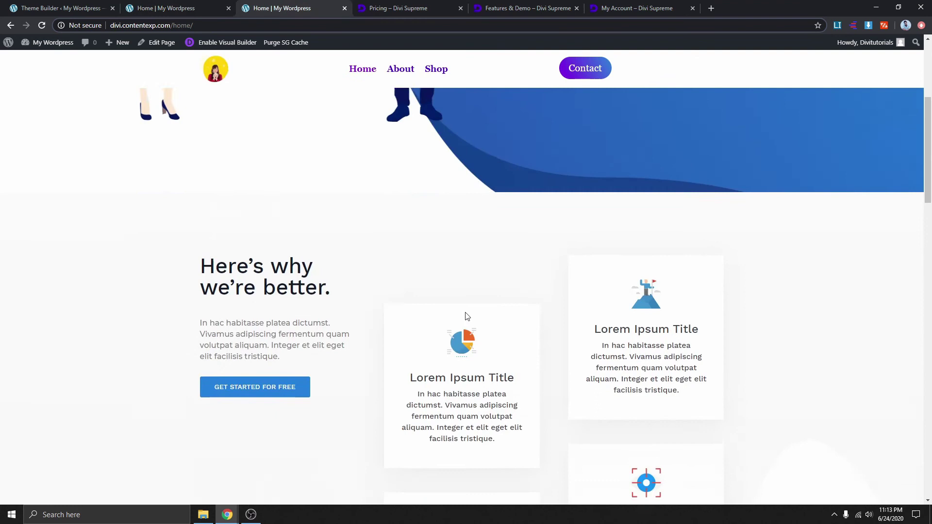
pyautogui.scroll(5, 465, 316)
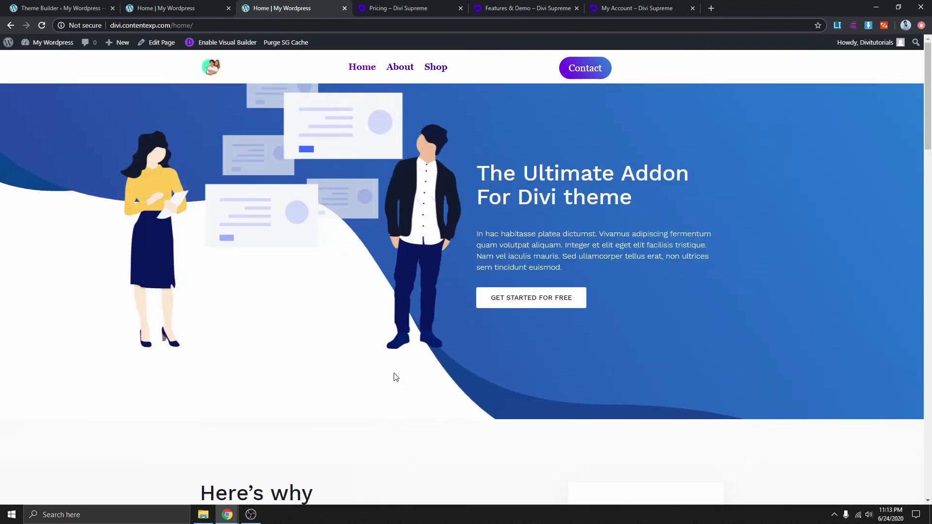